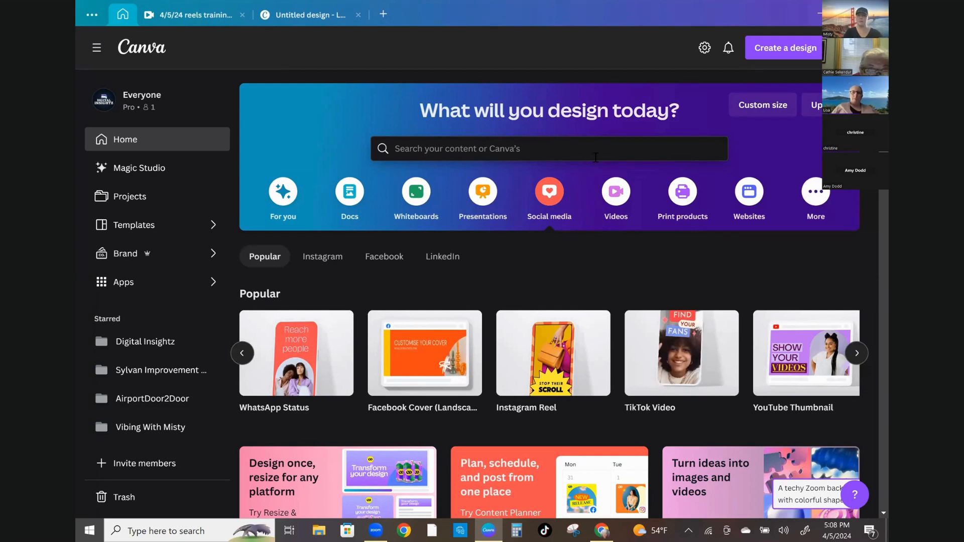
Search Canva for logo templates and open the Logo 500 × 500 px template category
{"action": "left_click", "coordinate": [790, 50]}
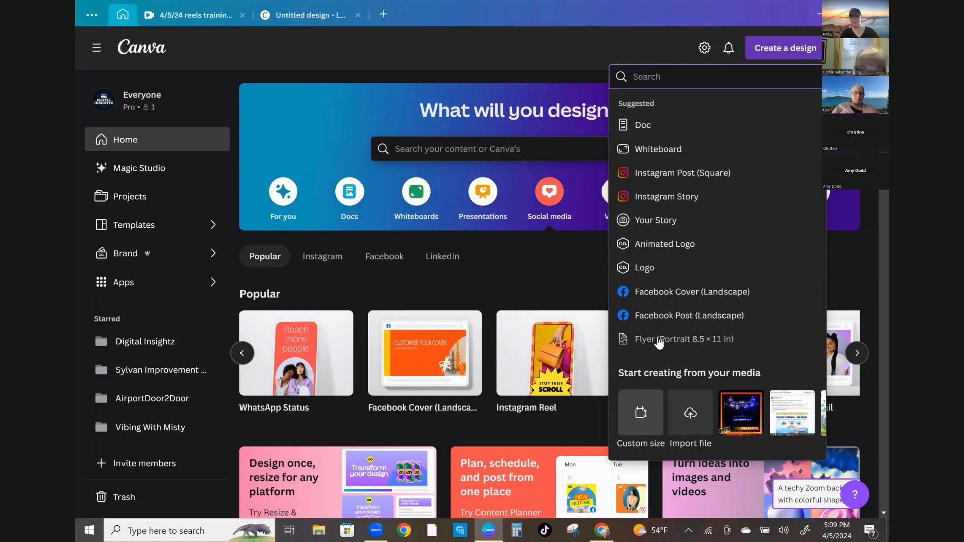
{"action": "left_click", "coordinate": [368, 53]}
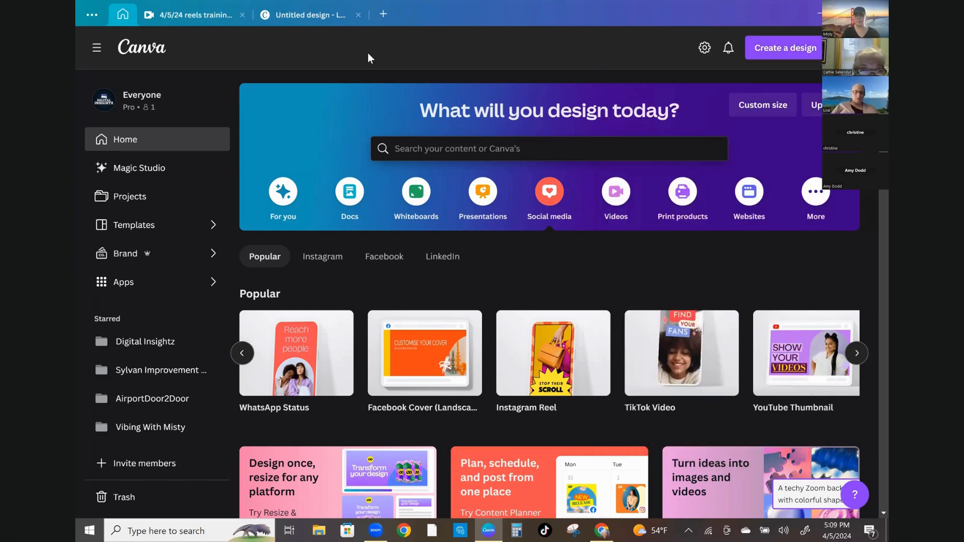
{"action": "left_click", "coordinate": [435, 145]}
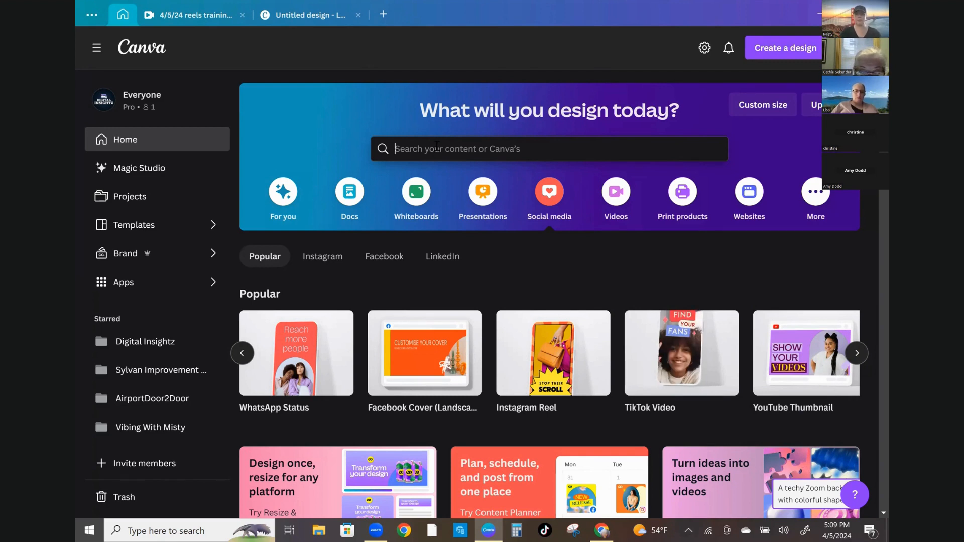
{"action": "type", "text": "logo"}
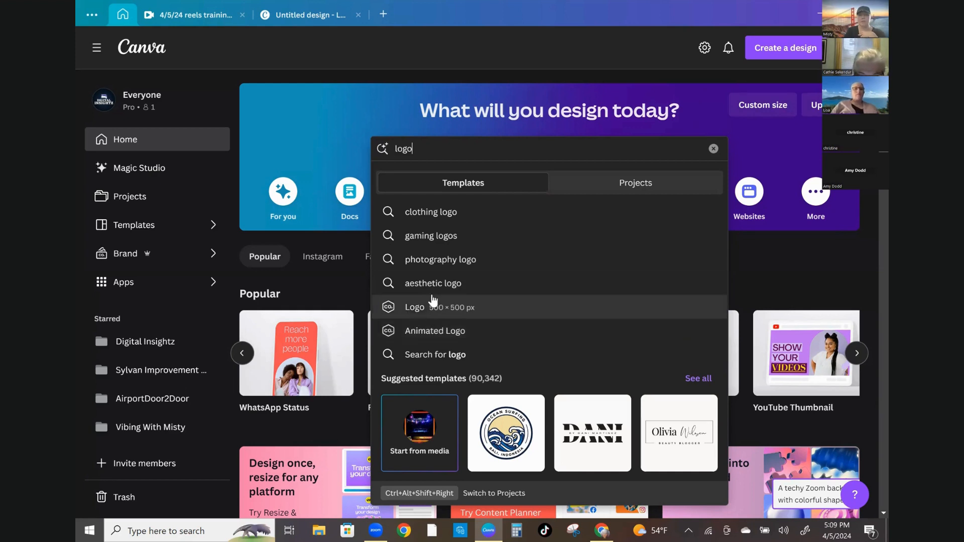
{"action": "left_click", "coordinate": [413, 314]}
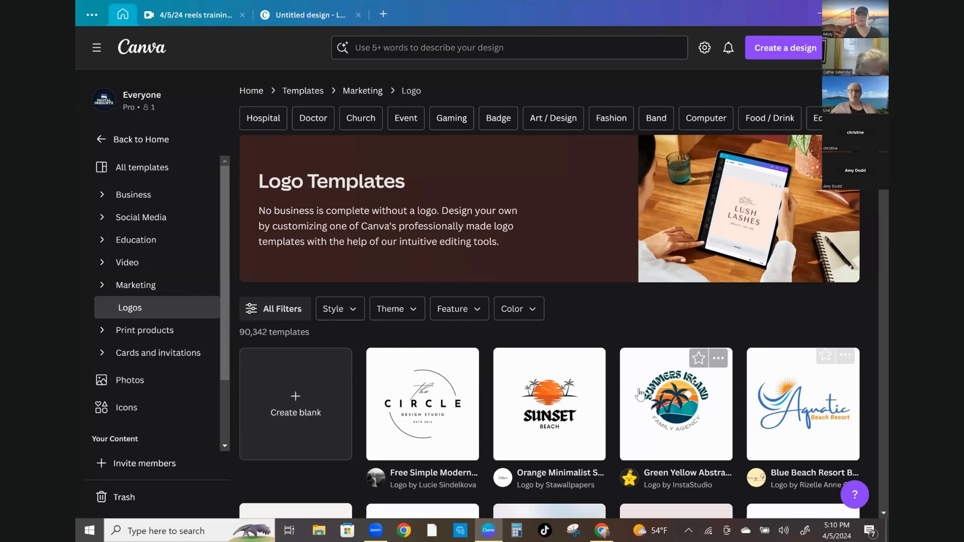
Switch to the untitled logo design and browse the logo templates in the side panel, opening the pink beauty blogger template
{"action": "left_click", "coordinate": [309, 19]}
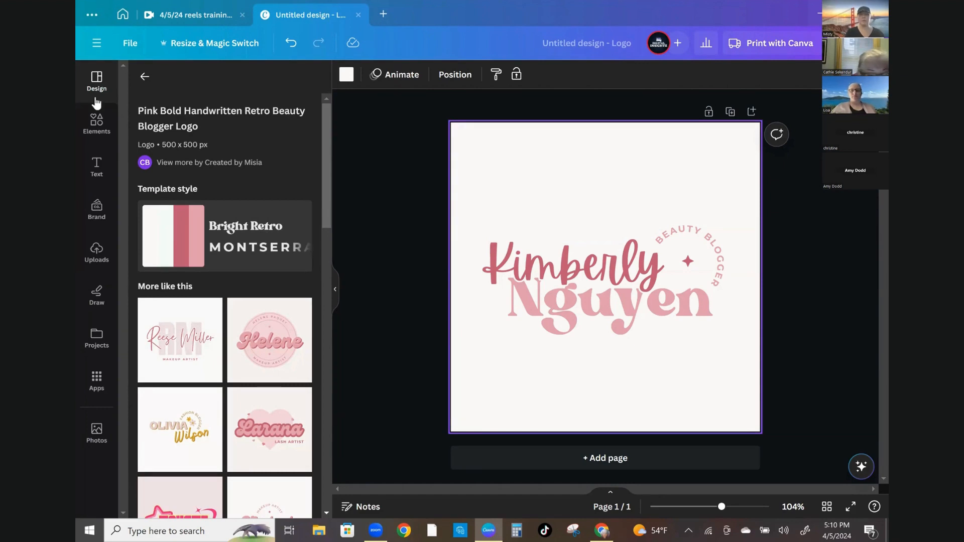
{"action": "left_click", "coordinate": [145, 77]}
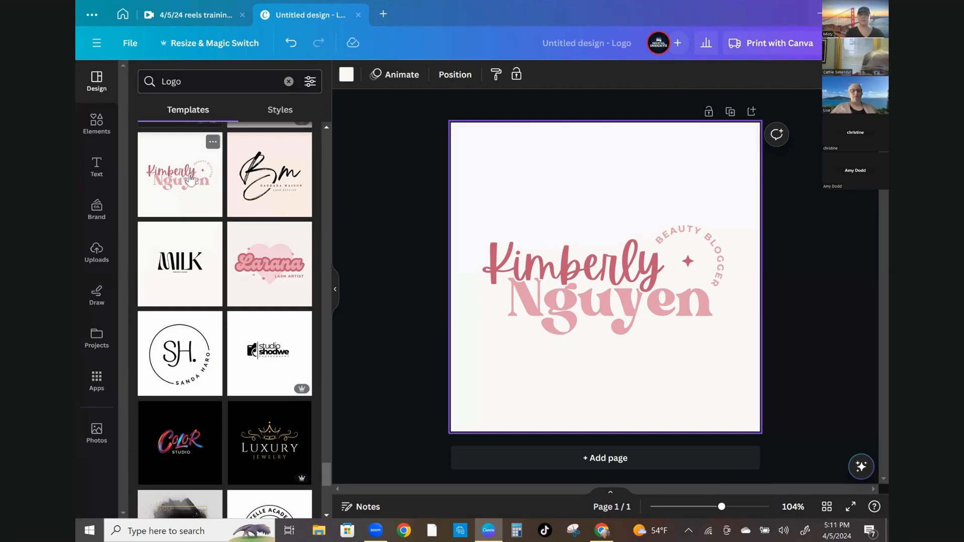
{"action": "scroll", "coordinate": [190, 180], "scroll_direction": "down", "scroll_amount": 2}
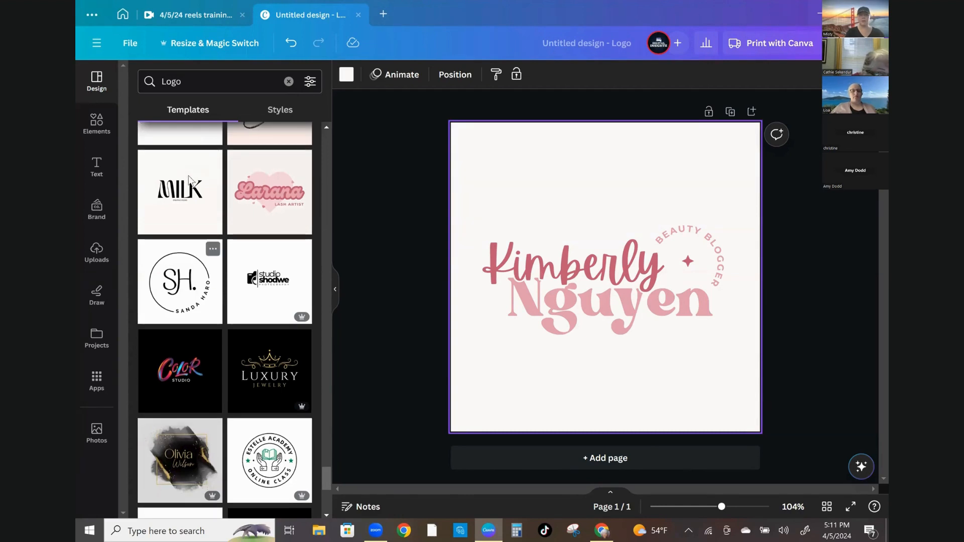
{"action": "scroll", "coordinate": [190, 180], "scroll_direction": "up", "scroll_amount": 5}
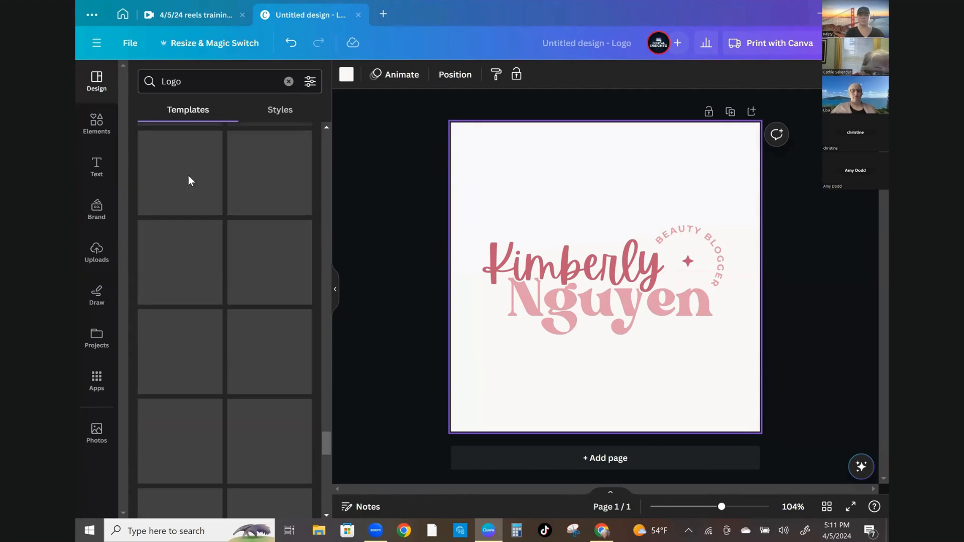
{"action": "scroll", "coordinate": [190, 177], "scroll_direction": "down", "scroll_amount": 8}
{"action": "scroll", "coordinate": [182, 176], "scroll_direction": "down", "scroll_amount": 1}
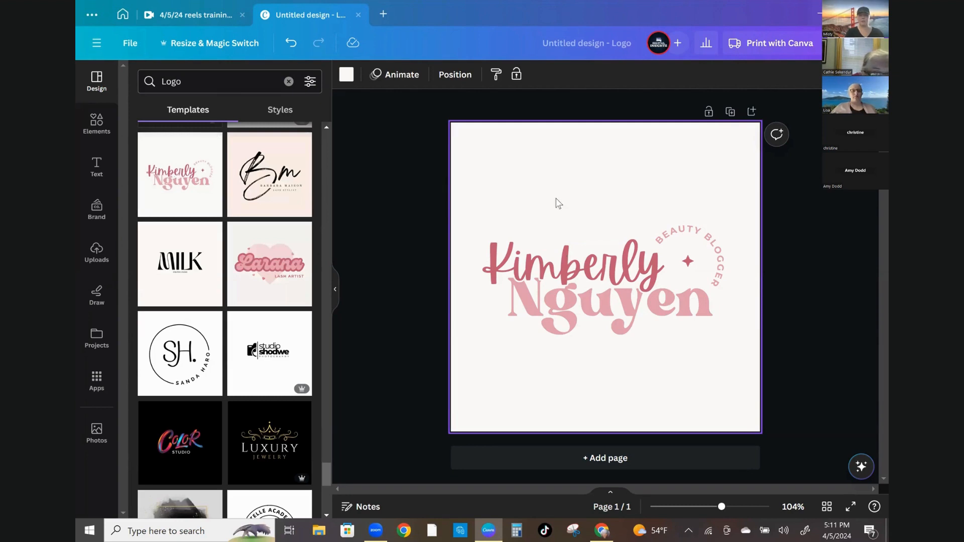
{"action": "left_click", "coordinate": [182, 188]}
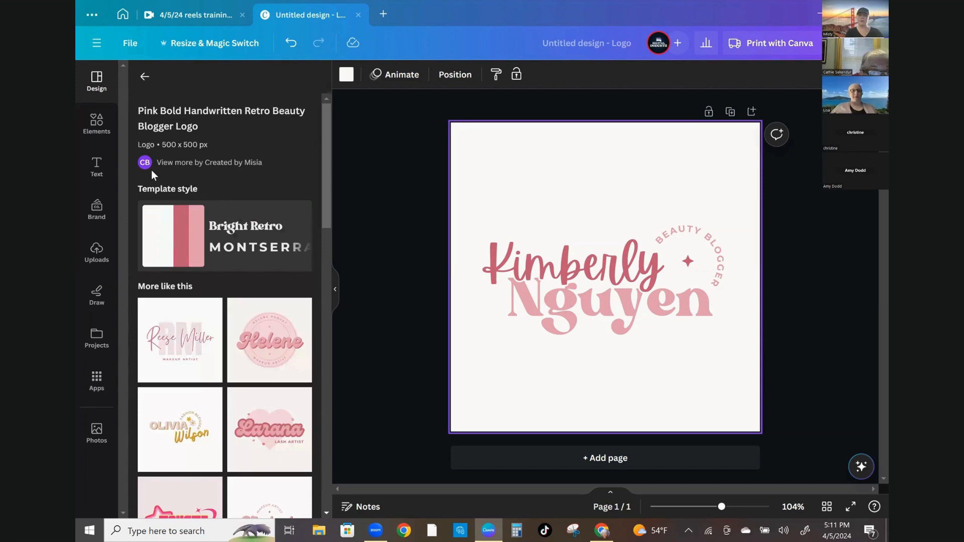
Browse the similar templates listed for the pink beauty blogger logo
{"action": "scroll", "coordinate": [171, 276], "scroll_direction": "down", "scroll_amount": 1}
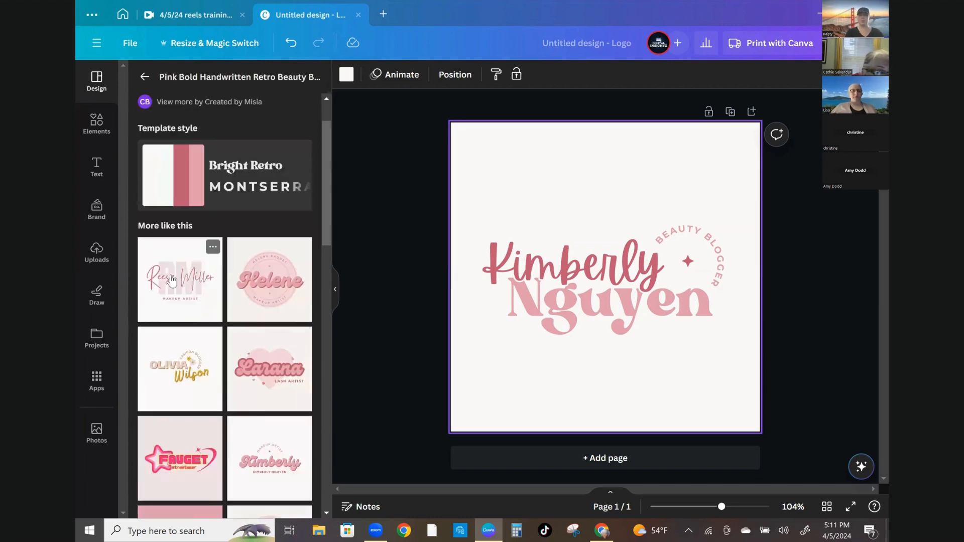
{"action": "scroll", "coordinate": [171, 280], "scroll_direction": "down", "scroll_amount": 2}
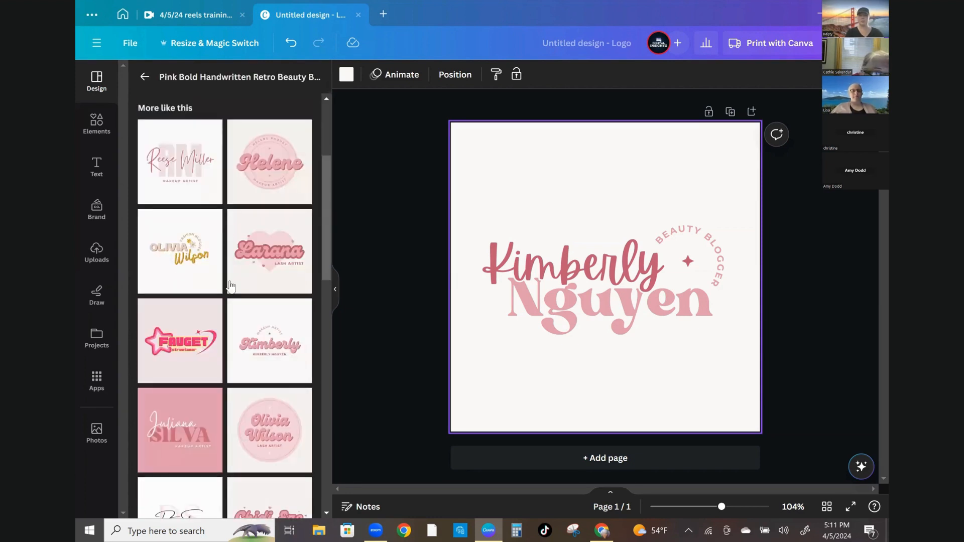
{"action": "scroll", "coordinate": [227, 218], "scroll_direction": "down", "scroll_amount": 2}
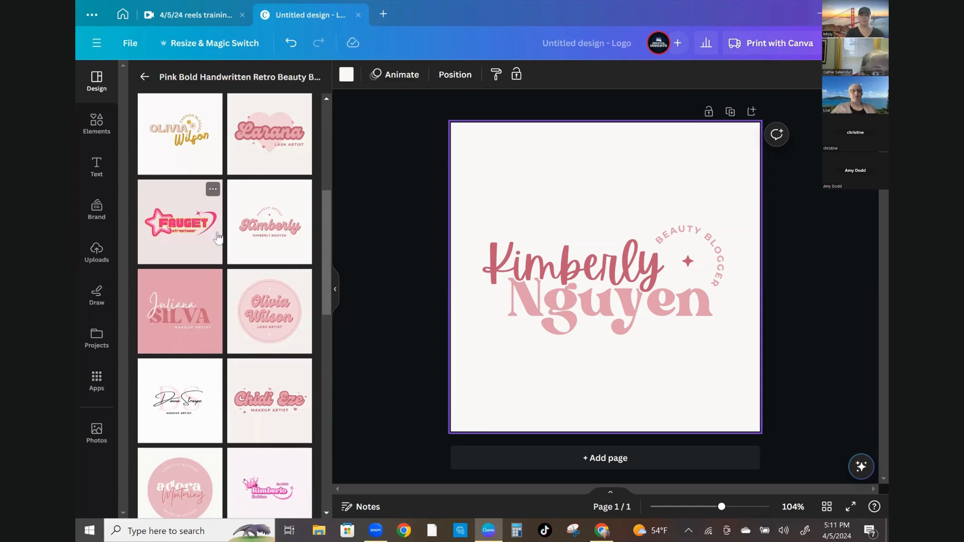
{"action": "scroll", "coordinate": [159, 338], "scroll_direction": "down", "scroll_amount": 3}
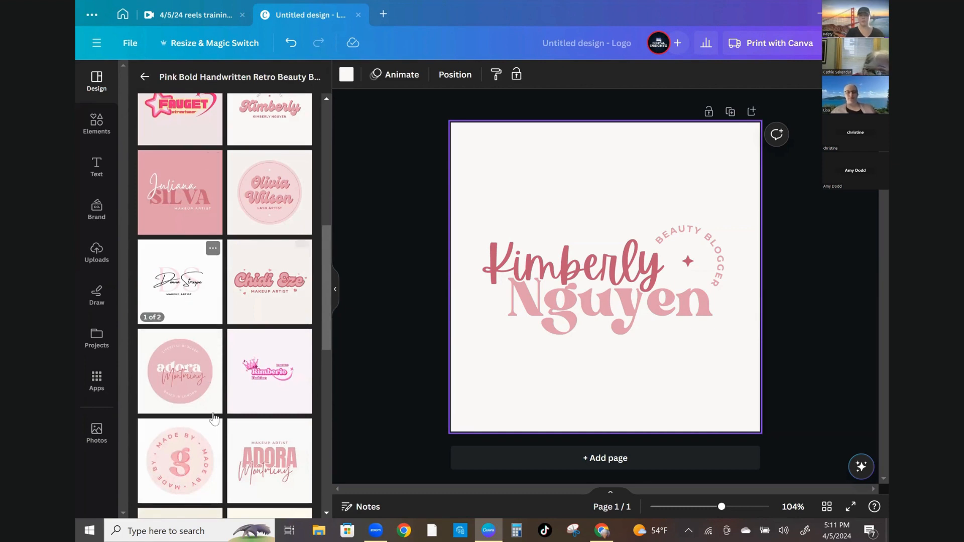
{"action": "scroll", "coordinate": [215, 418], "scroll_direction": "down", "scroll_amount": 1}
{"action": "scroll", "coordinate": [184, 362], "scroll_direction": "down", "scroll_amount": 2}
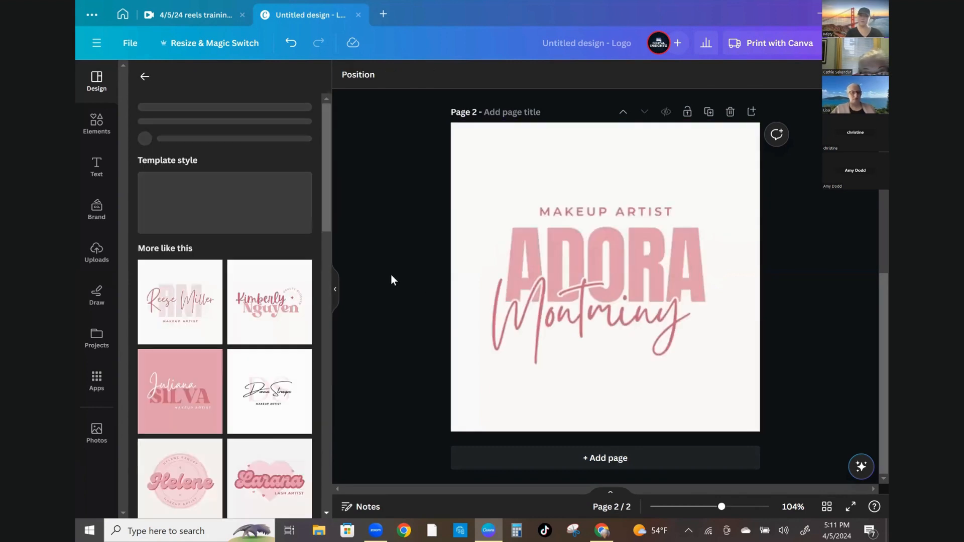
Delete the second page holding the Adora makeup artist template
{"action": "scroll", "coordinate": [432, 269], "scroll_direction": "up", "scroll_amount": 3}
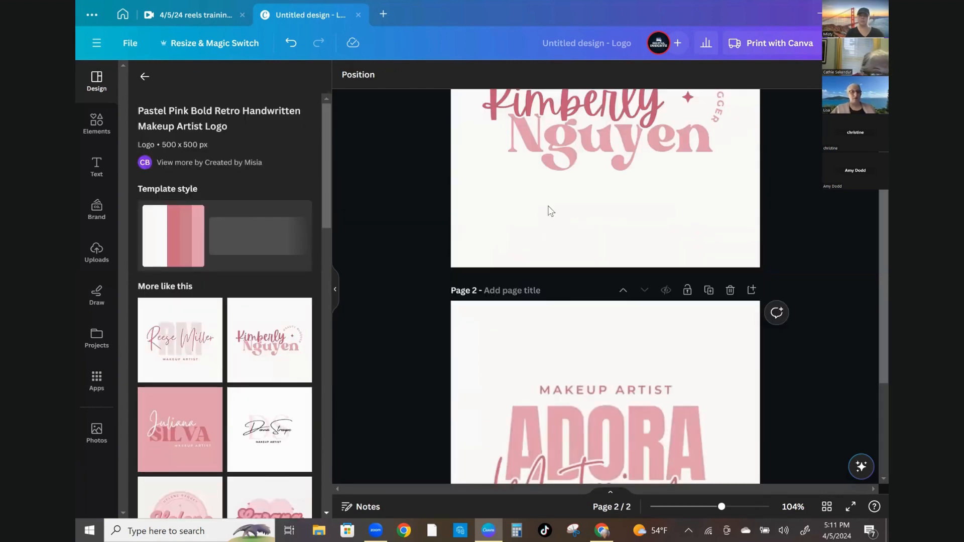
{"action": "scroll", "coordinate": [551, 211], "scroll_direction": "up", "scroll_amount": 2}
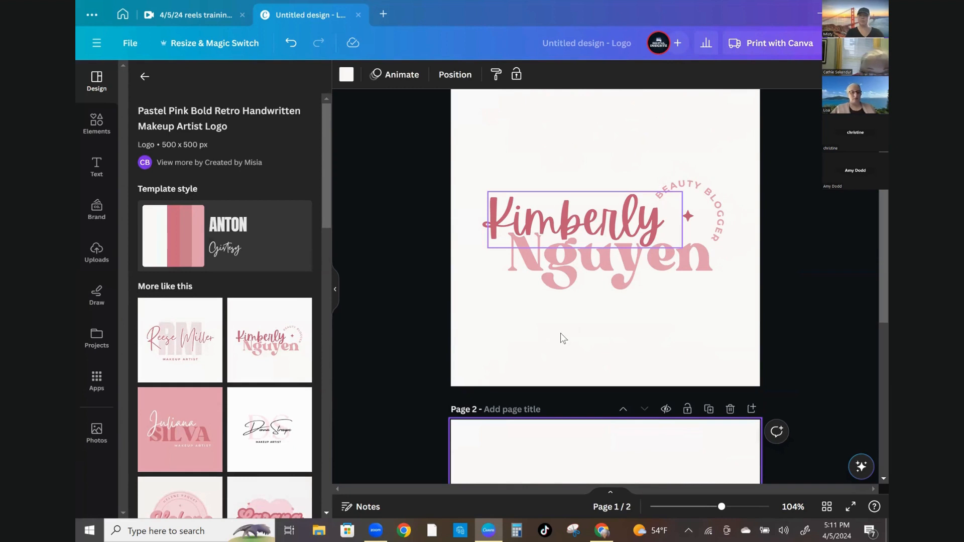
{"action": "scroll", "coordinate": [561, 333], "scroll_direction": "down", "scroll_amount": 2}
{"action": "scroll", "coordinate": [534, 391], "scroll_direction": "down", "scroll_amount": 2}
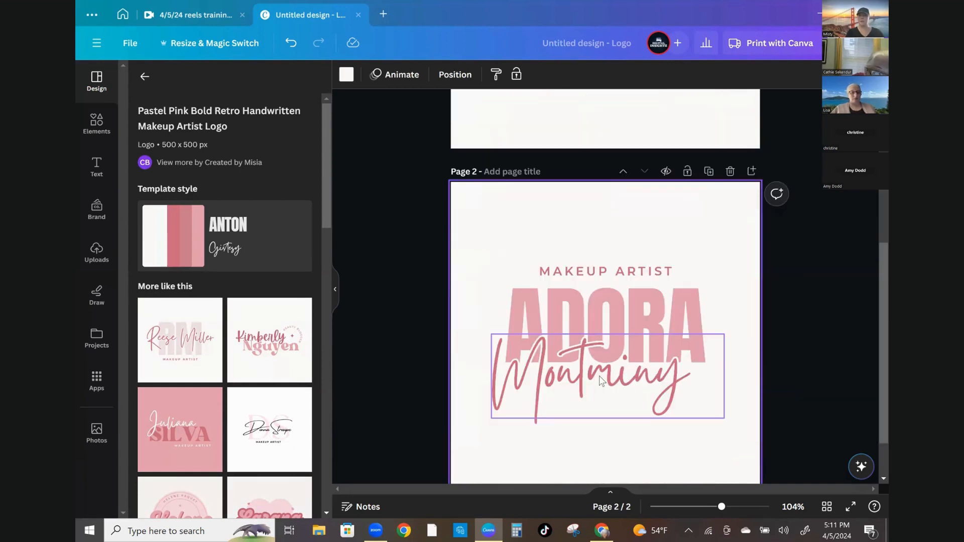
{"action": "scroll", "coordinate": [606, 378], "scroll_direction": "up", "scroll_amount": 4}
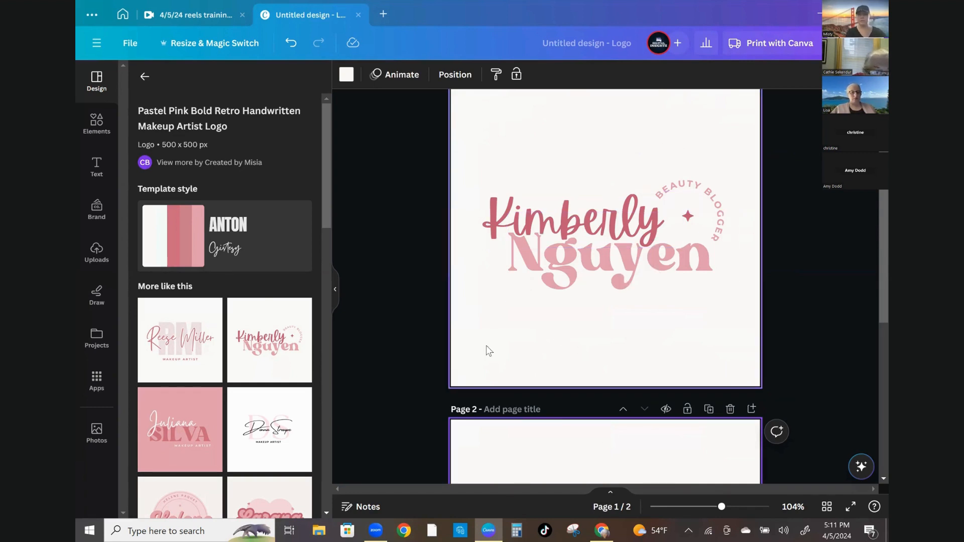
{"action": "left_click", "coordinate": [730, 409]}
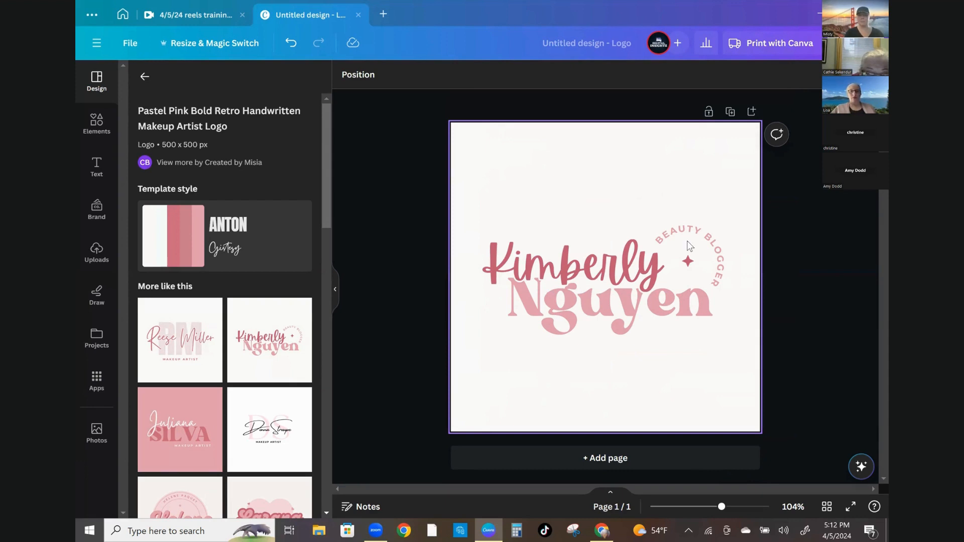
Change the curved BEAUTY BLOGGER text colour to black
{"action": "left_click", "coordinate": [659, 232]}
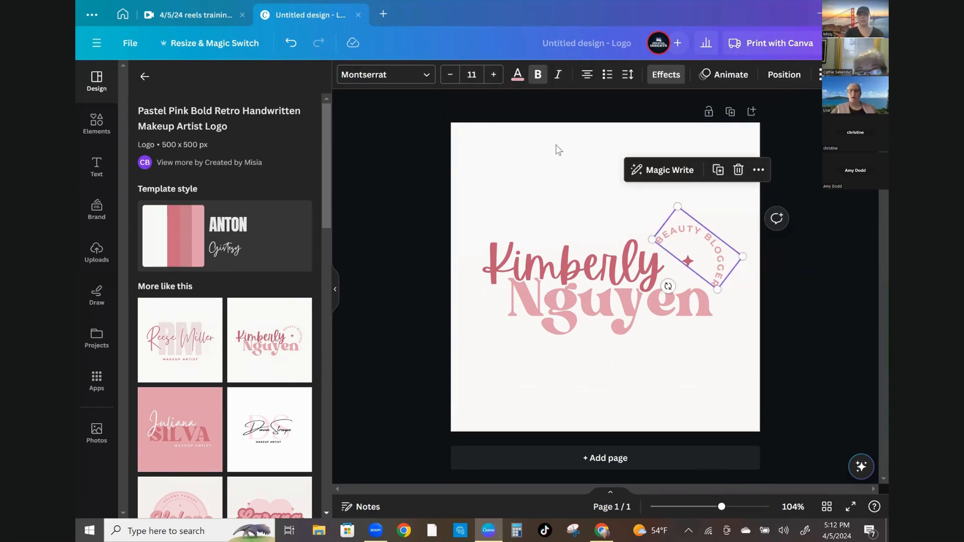
{"action": "left_click", "coordinate": [517, 77]}
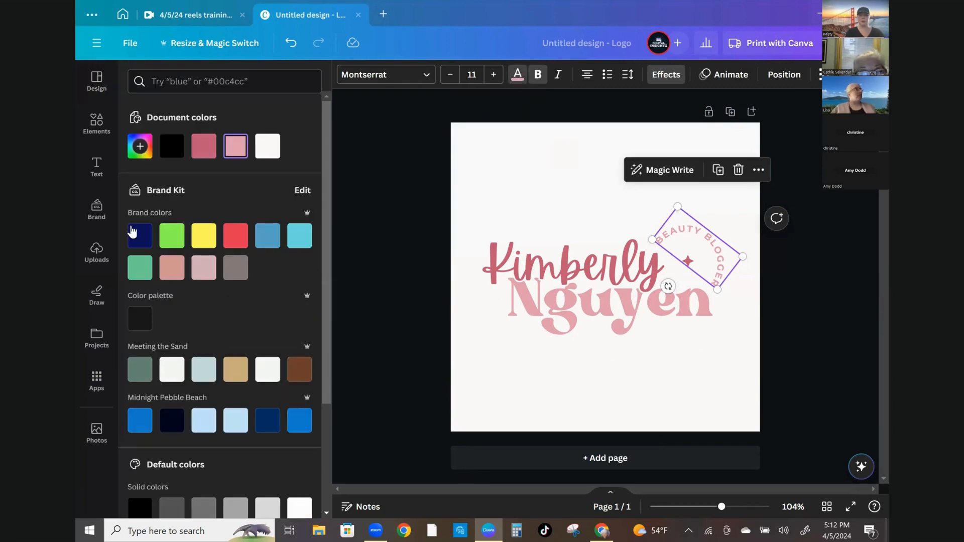
{"action": "scroll", "coordinate": [141, 252], "scroll_direction": "down", "scroll_amount": 3}
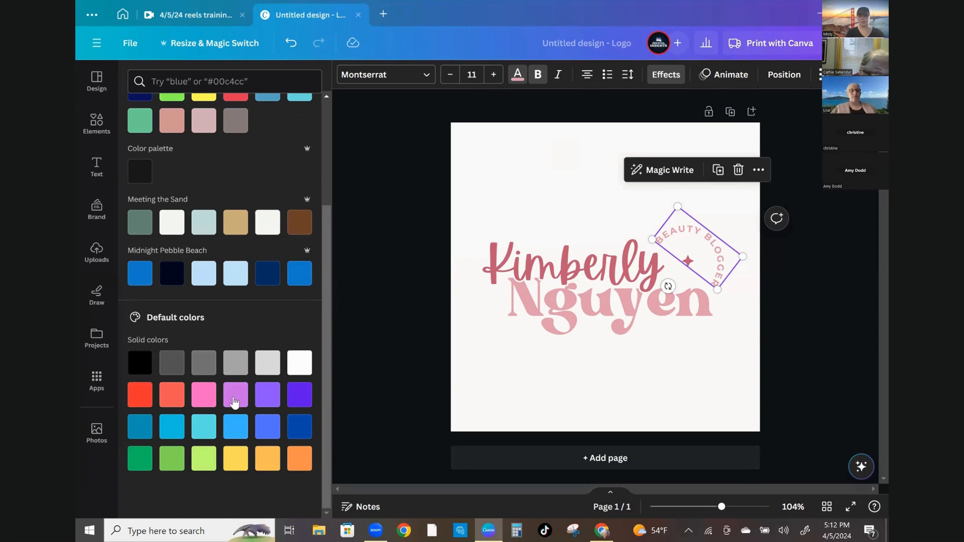
{"action": "left_click", "coordinate": [234, 402]}
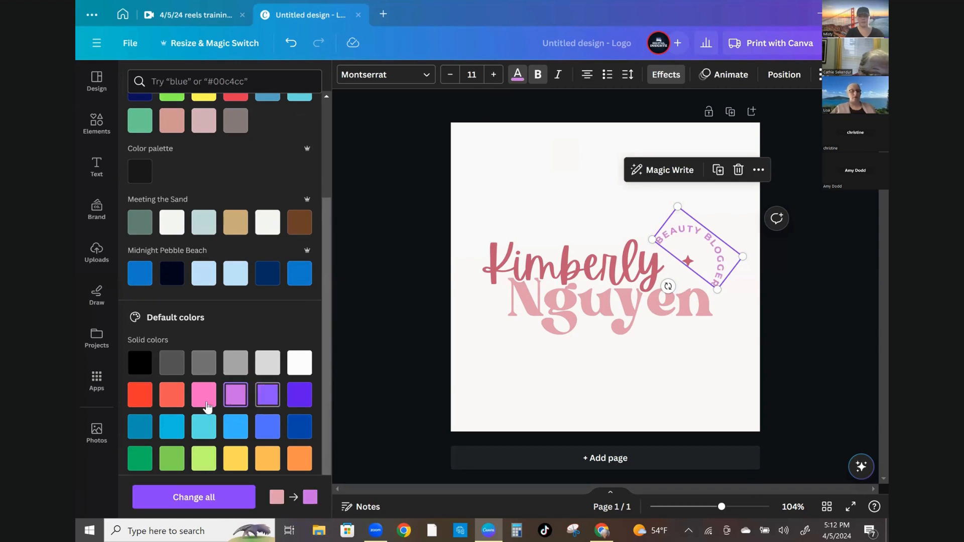
{"action": "left_click", "coordinate": [295, 463]}
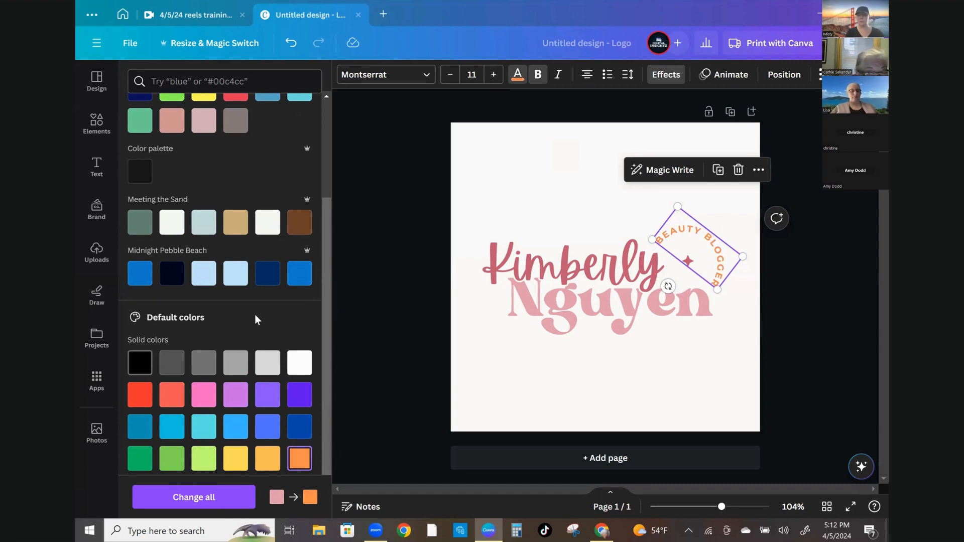
Set the top script name line's text colour to a dark blue from the default colours
{"action": "left_click", "coordinate": [532, 263]}
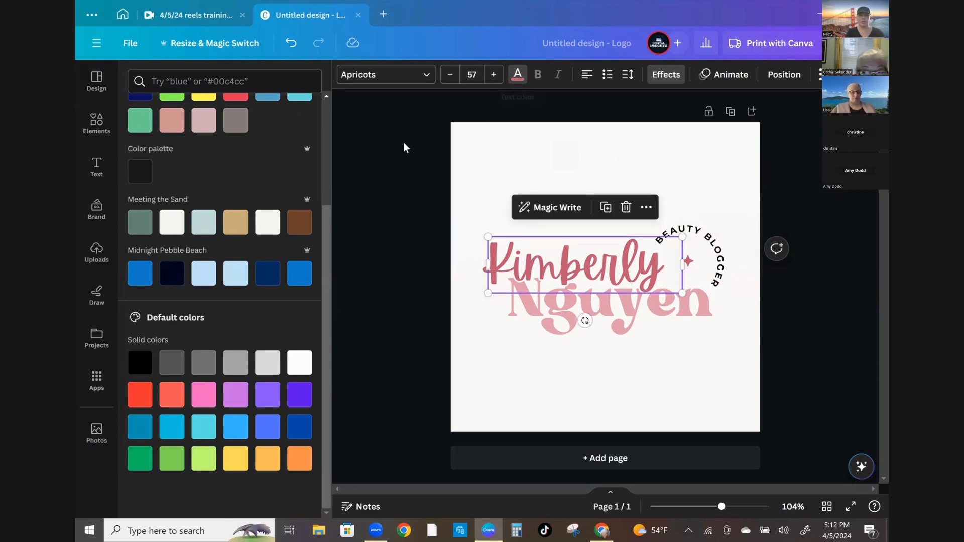
{"action": "left_click", "coordinate": [522, 76]}
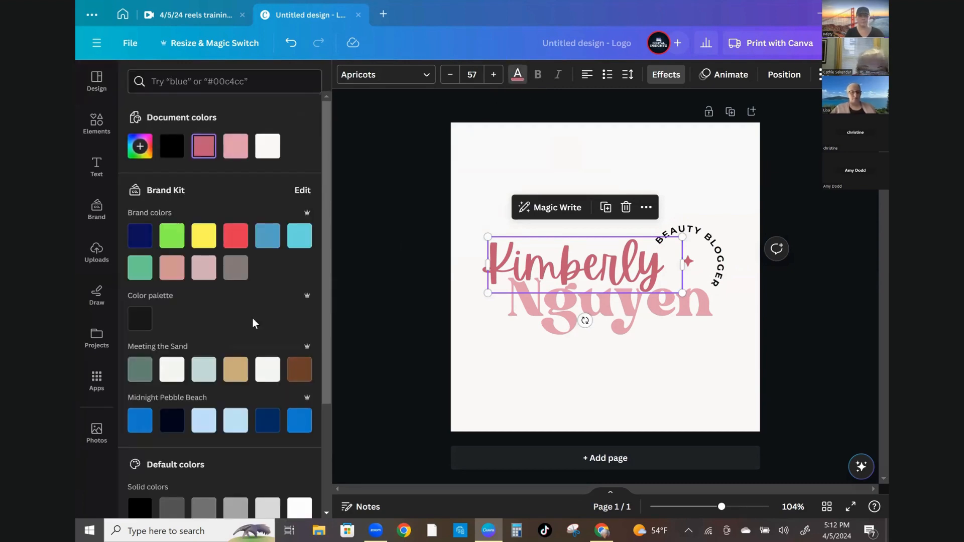
{"action": "scroll", "coordinate": [221, 332], "scroll_direction": "down", "scroll_amount": 3}
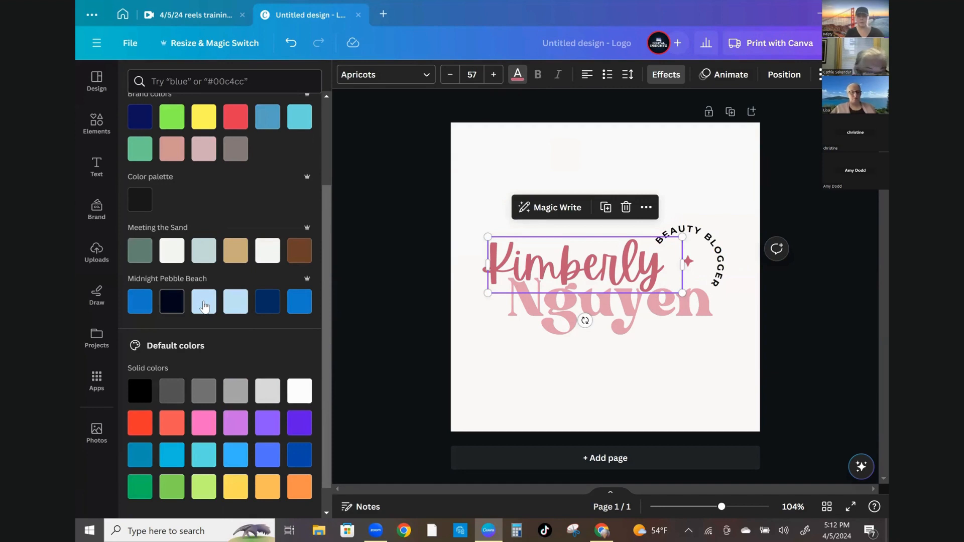
{"action": "left_click", "coordinate": [204, 302]}
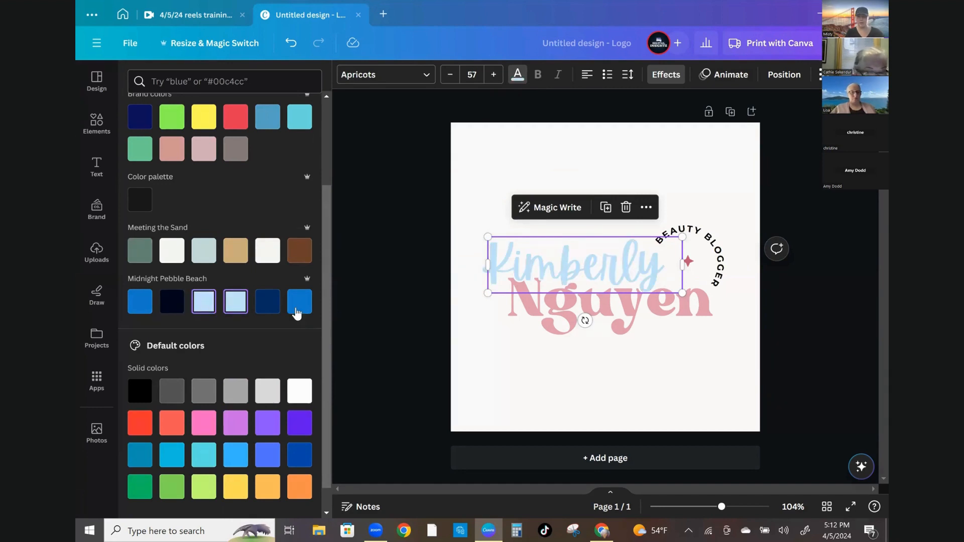
{"action": "left_click", "coordinate": [297, 312]}
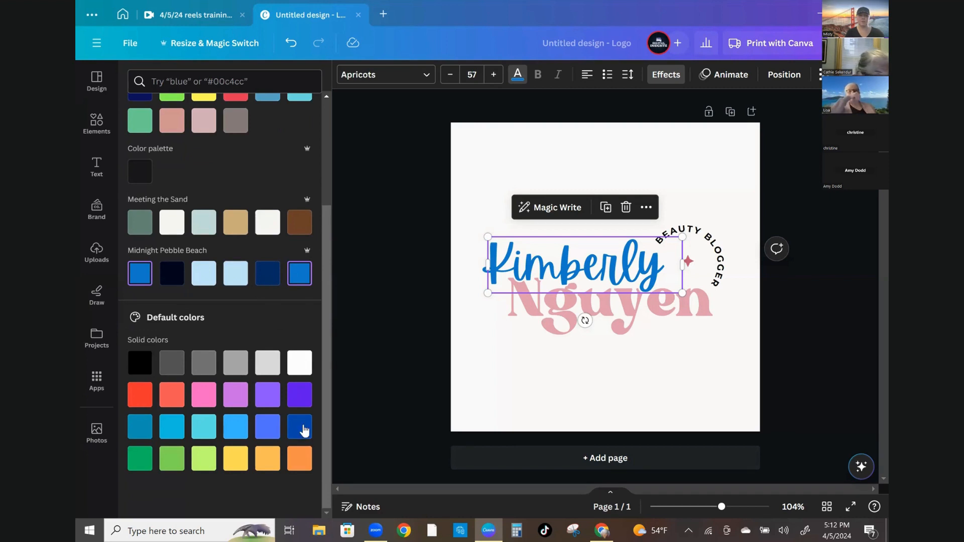
{"action": "left_click", "coordinate": [303, 429]}
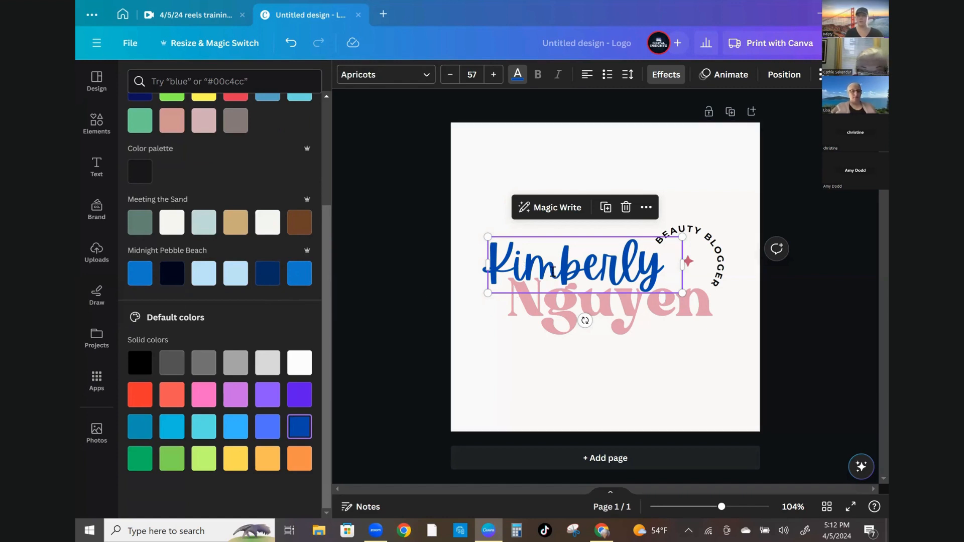
Replace the top script name line's text with Vibing
{"action": "double_click", "coordinate": [553, 272]}
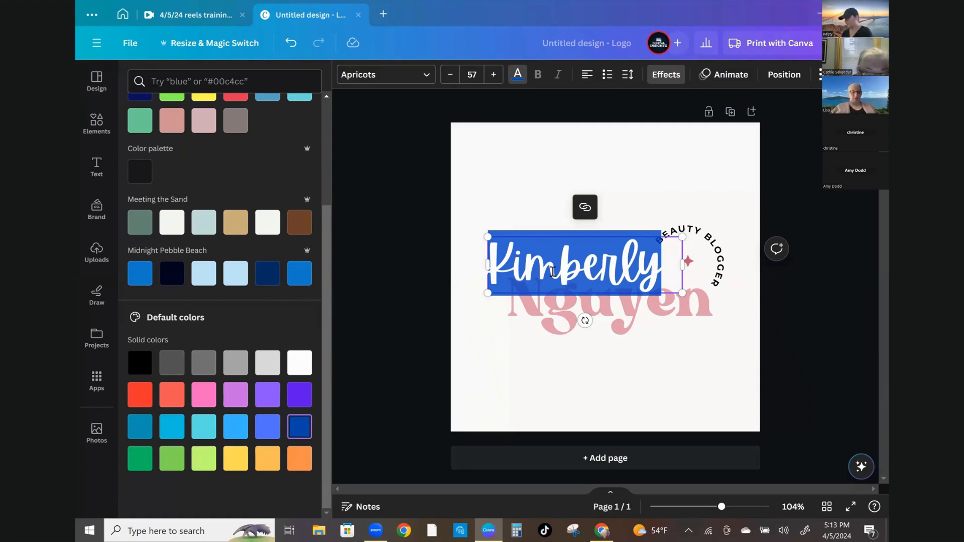
{"action": "type", "text": "N"}
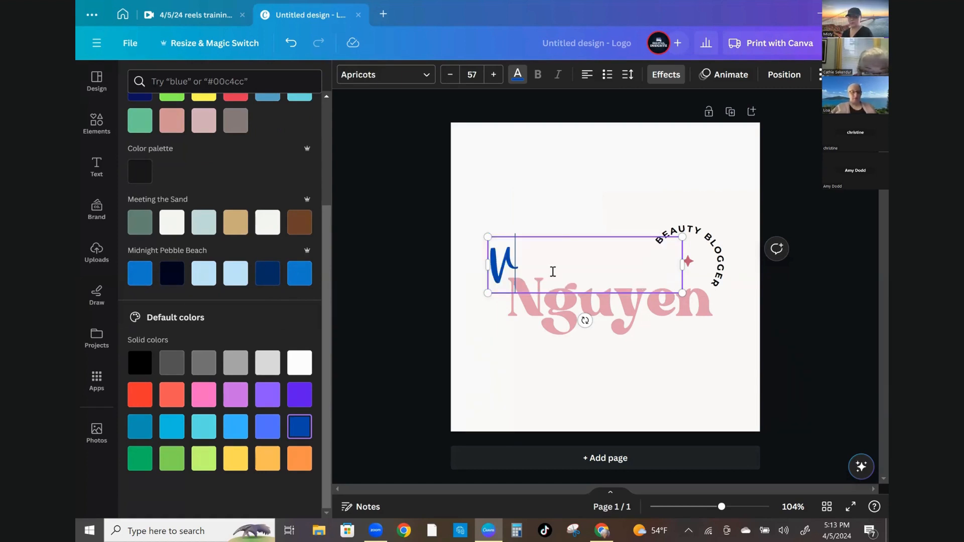
{"action": "type", "text": "ibing"}
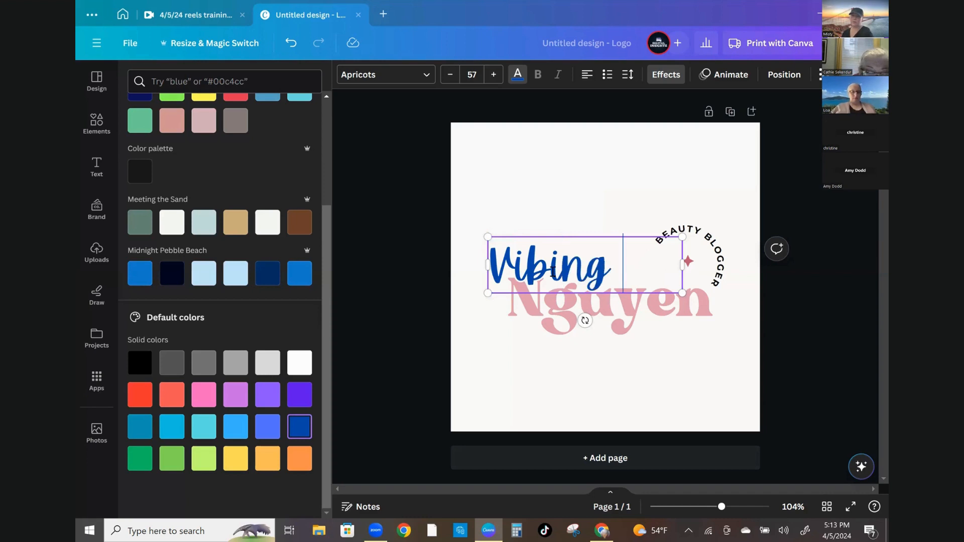
{"action": "type", "text": " With"}
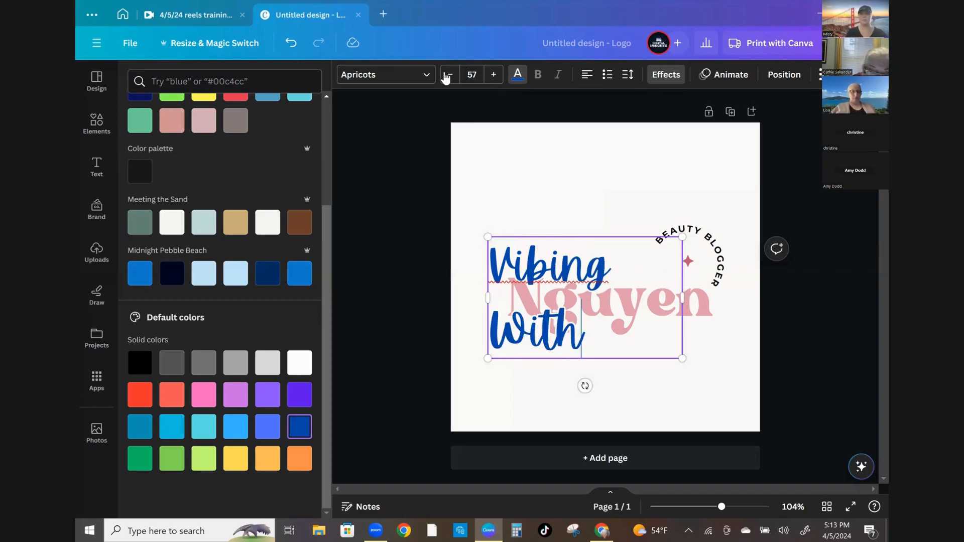
Extend the script line to read Vibing With and reduce its font size to 43
{"action": "left_click", "coordinate": [449, 78]}
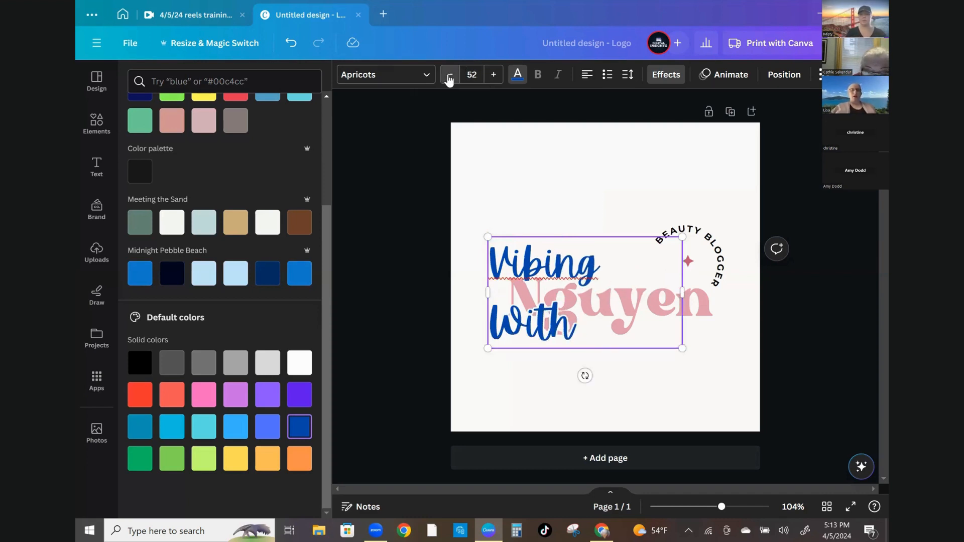
{"action": "left_click", "coordinate": [449, 77]}
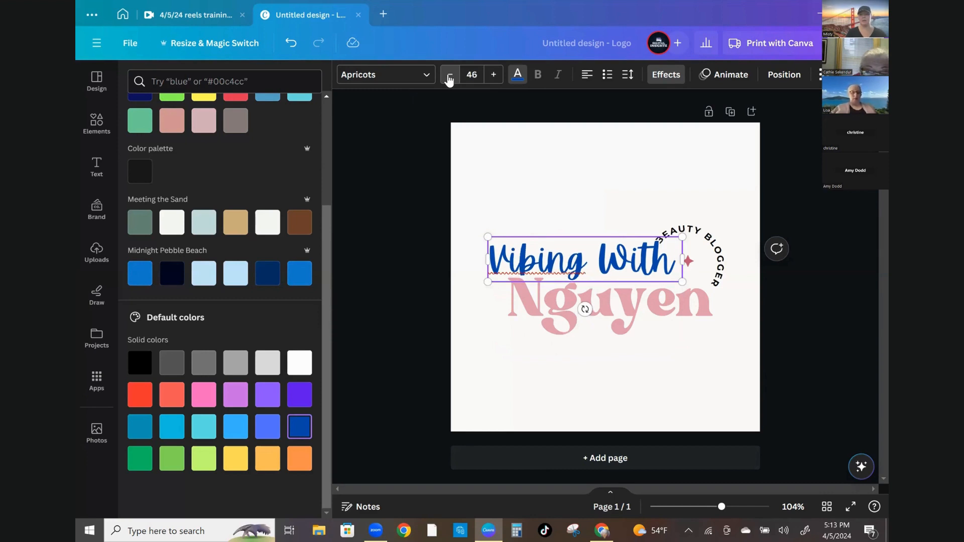
{"action": "left_click", "coordinate": [450, 77]}
{"action": "left_click", "coordinate": [449, 78]}
{"action": "left_click", "coordinate": [450, 78]}
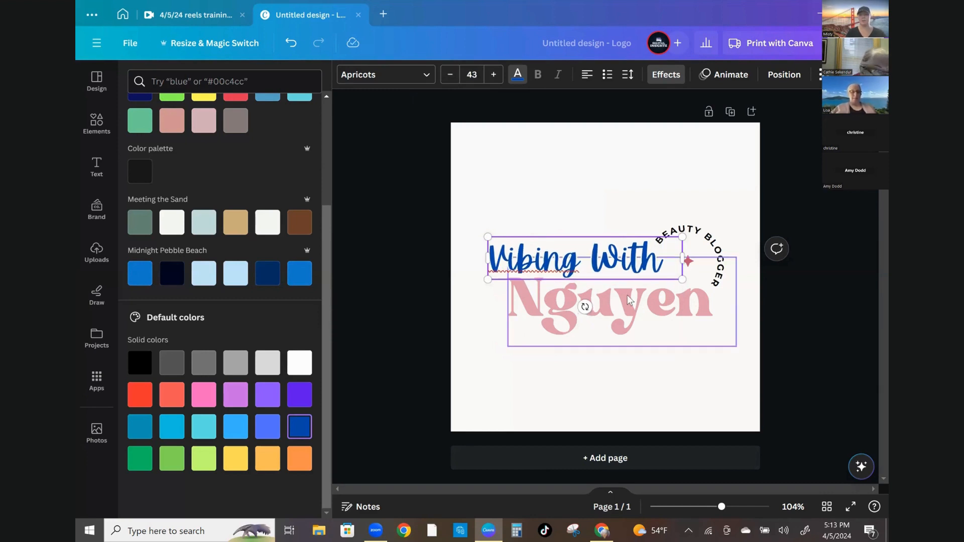
Recolour the Nguyen text to a light blue from the default solid colours
{"action": "left_click", "coordinate": [630, 300]}
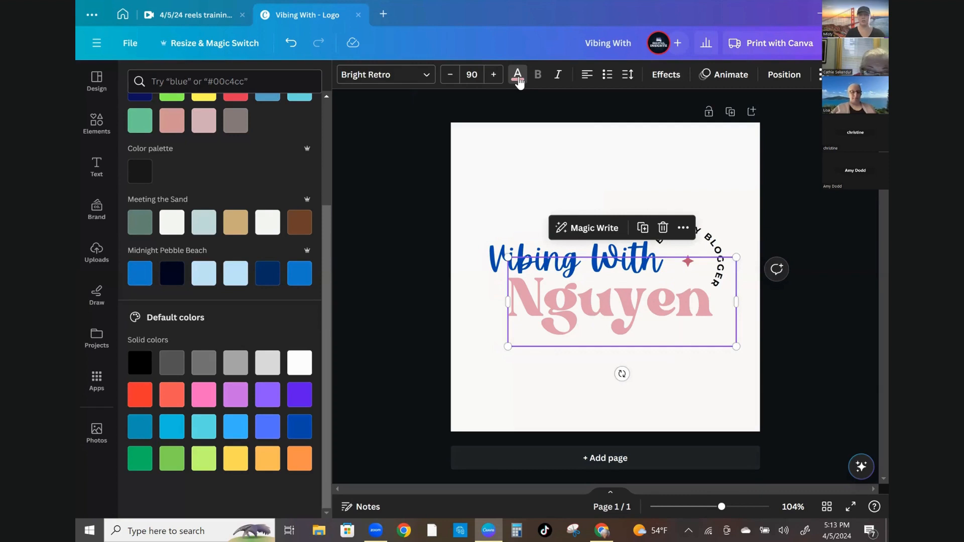
{"action": "left_click", "coordinate": [518, 77]}
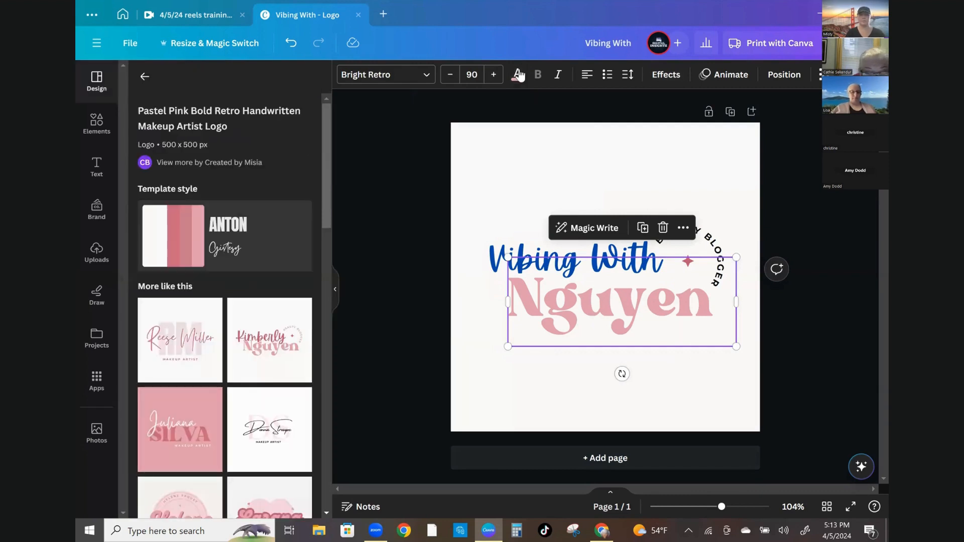
{"action": "left_click", "coordinate": [520, 75]}
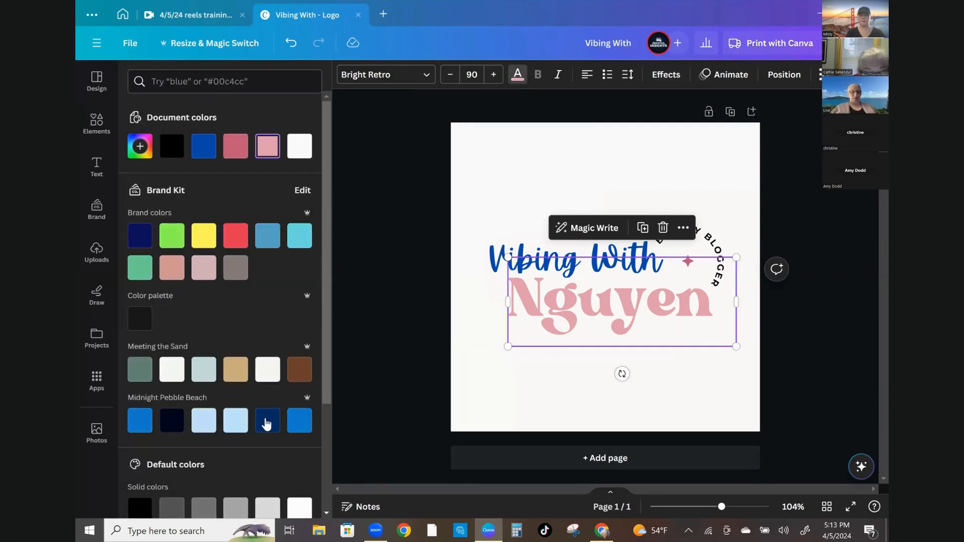
{"action": "left_click", "coordinate": [267, 422]}
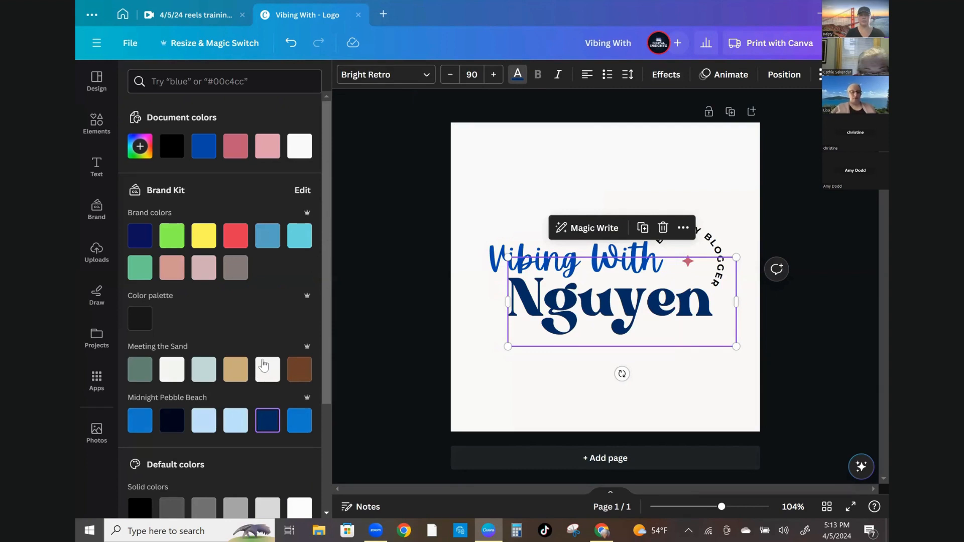
{"action": "scroll", "coordinate": [263, 369], "scroll_direction": "down", "scroll_amount": 3}
{"action": "left_click", "coordinate": [261, 431]}
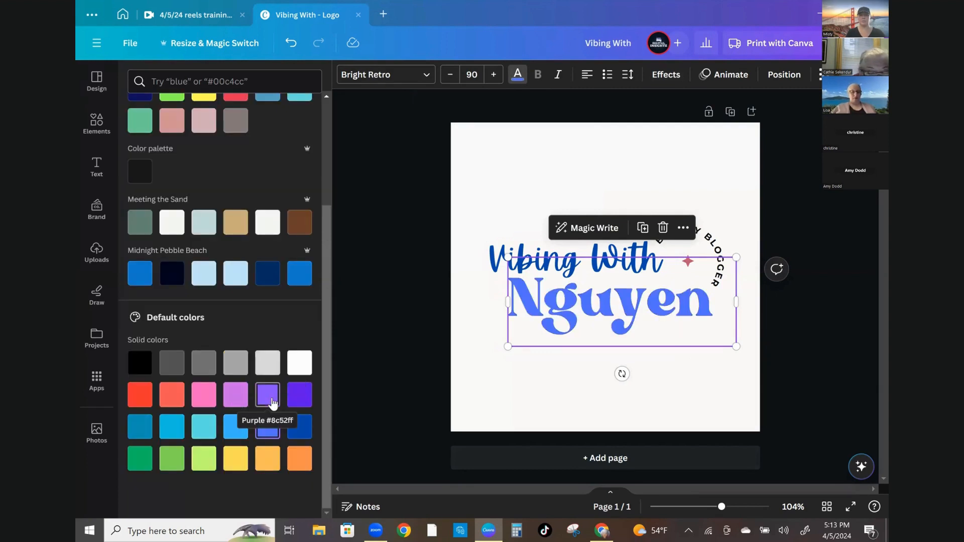
{"action": "left_click", "coordinate": [268, 395]}
{"action": "left_click", "coordinate": [269, 465]}
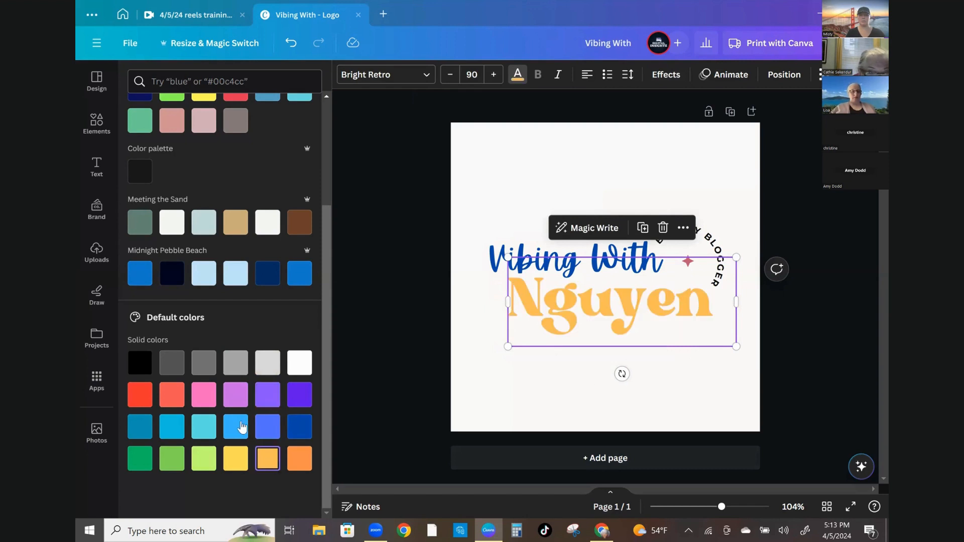
{"action": "left_click", "coordinate": [235, 427]}
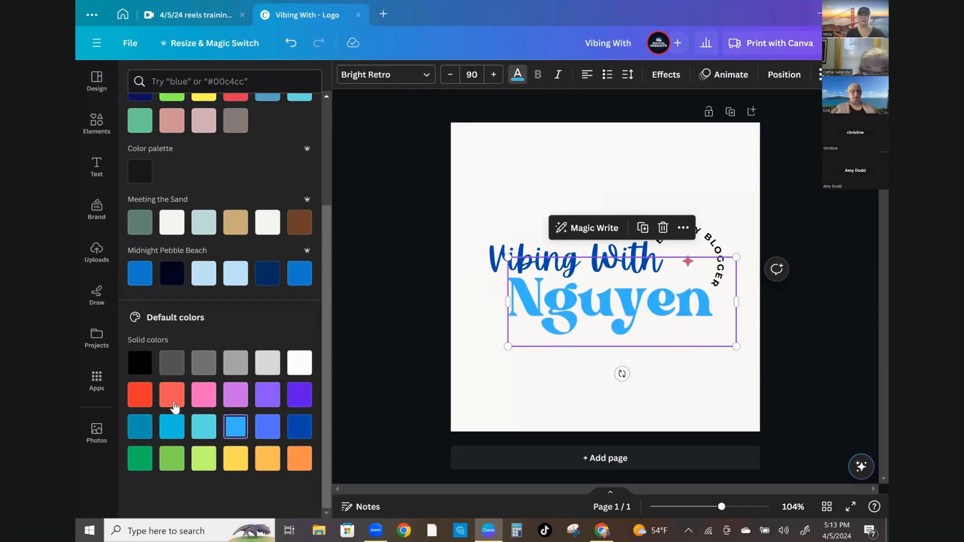
Replace the Nguyen text with Misty
{"action": "double_click", "coordinate": [598, 303]}
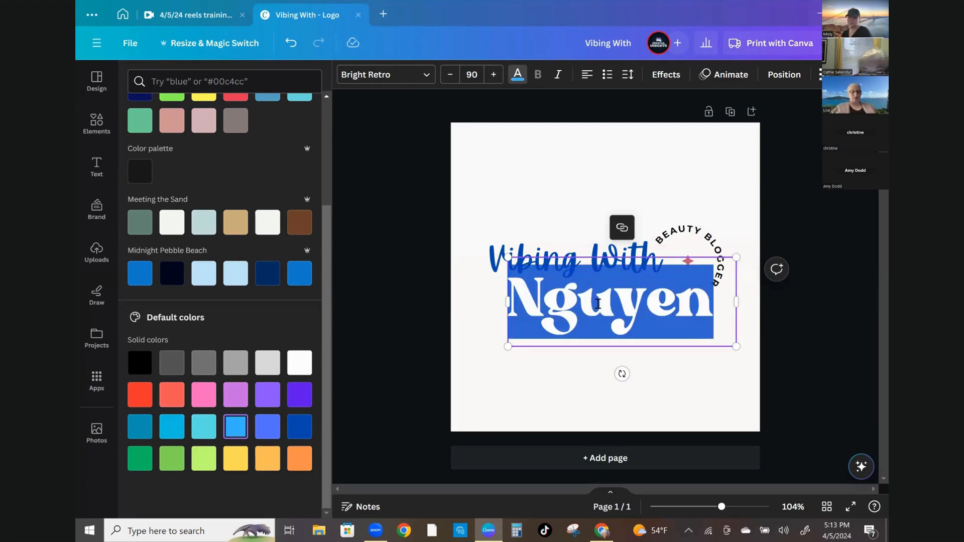
{"action": "type", "text": "Misty"}
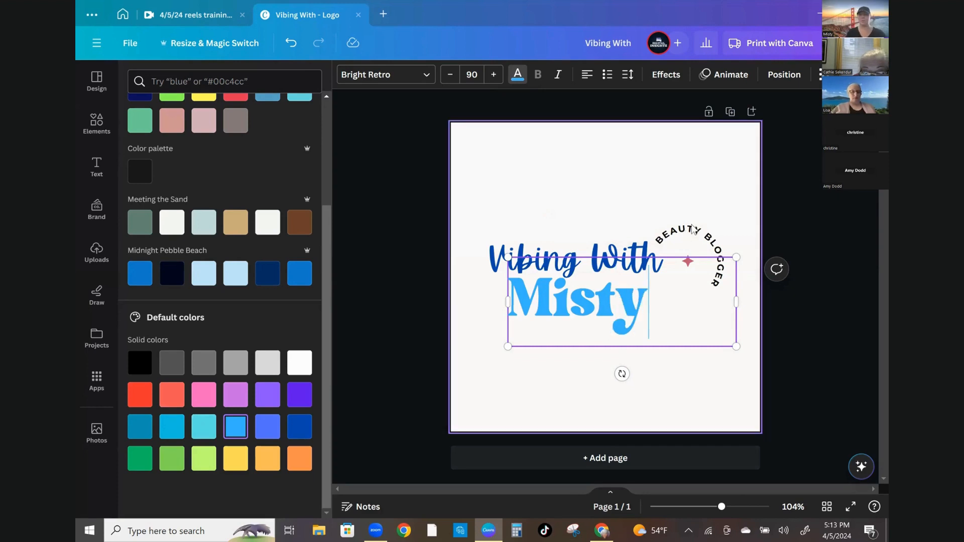
Replace the curved BEAUTY BLOGGER text with TRAVEL EXPERT
{"action": "left_click", "coordinate": [693, 234]}
{"action": "double_click", "coordinate": [690, 232]}
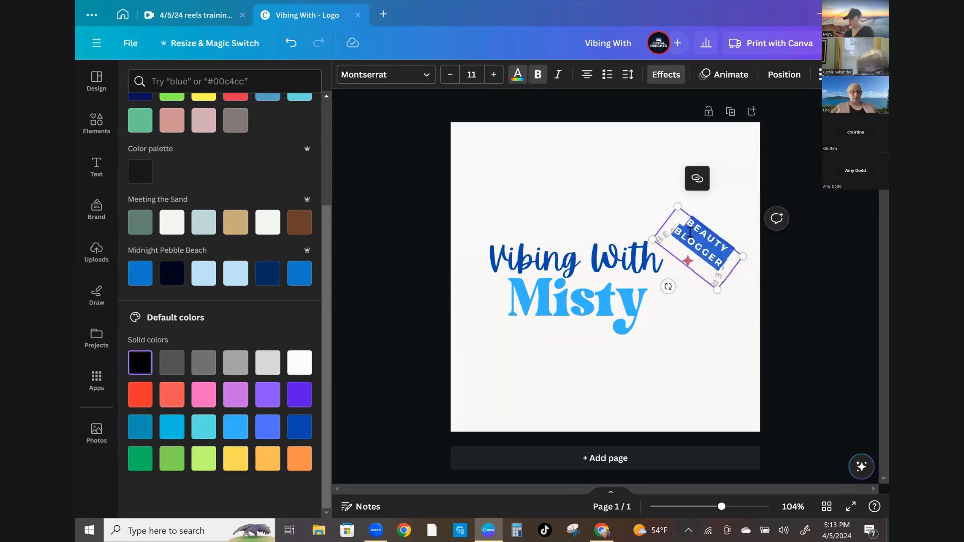
{"action": "type", "text": "TRA"}
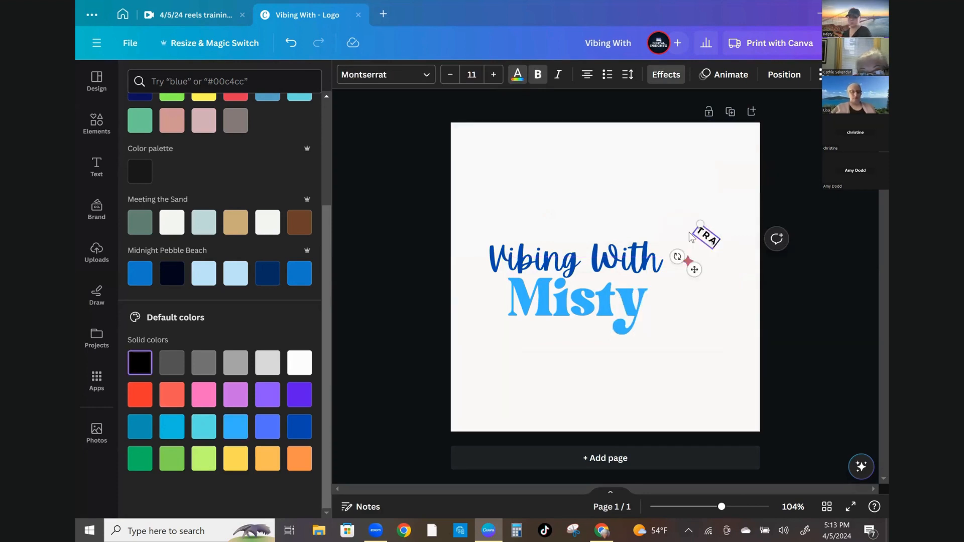
{"action": "type", "text": "VEL EX"}
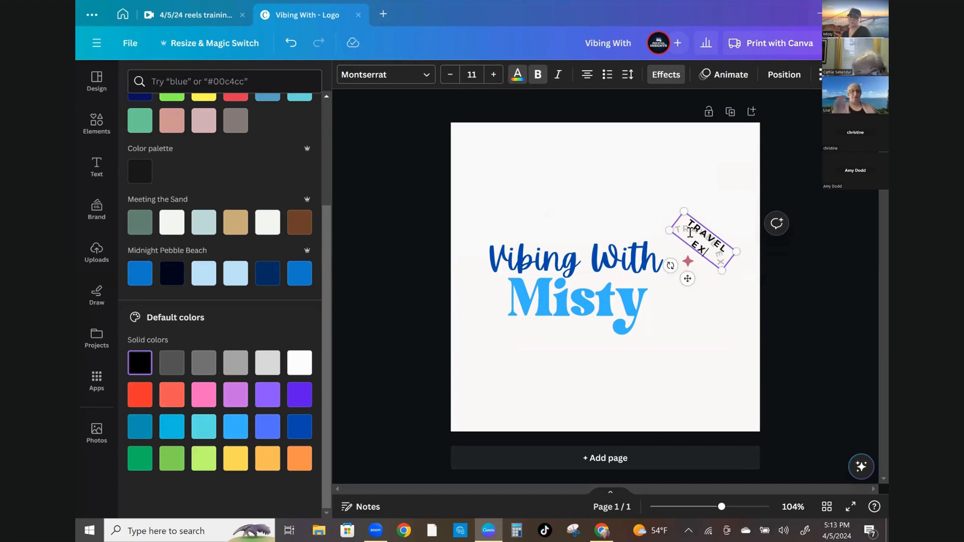
{"action": "type", "text": "PERT"}
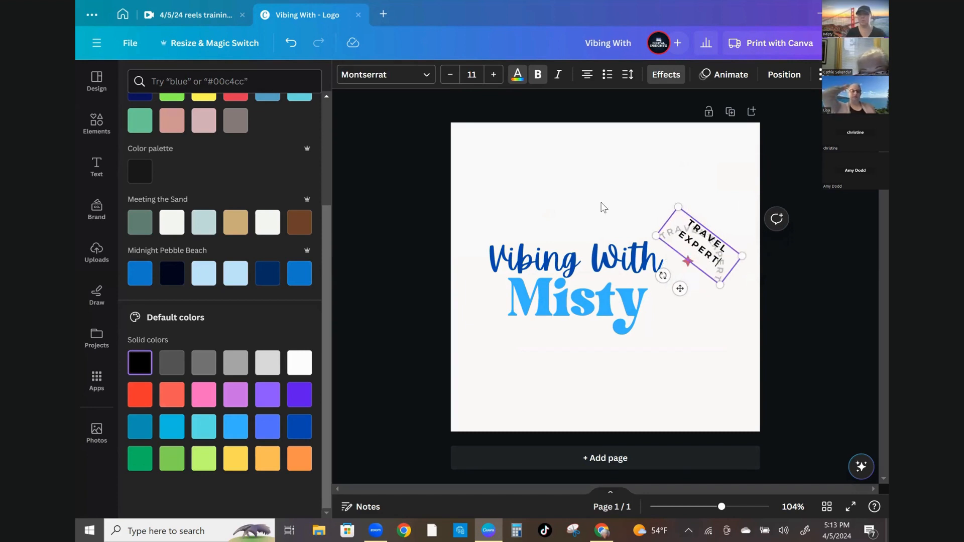
{"action": "left_click", "coordinate": [604, 208]}
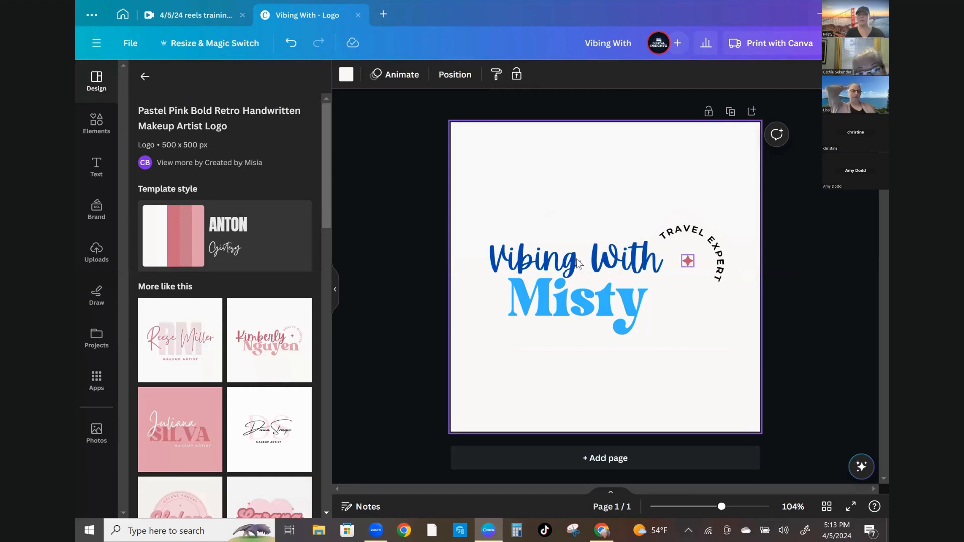
Select the sparkle element and search the elements library for airplane
{"action": "left_click", "coordinate": [688, 262]}
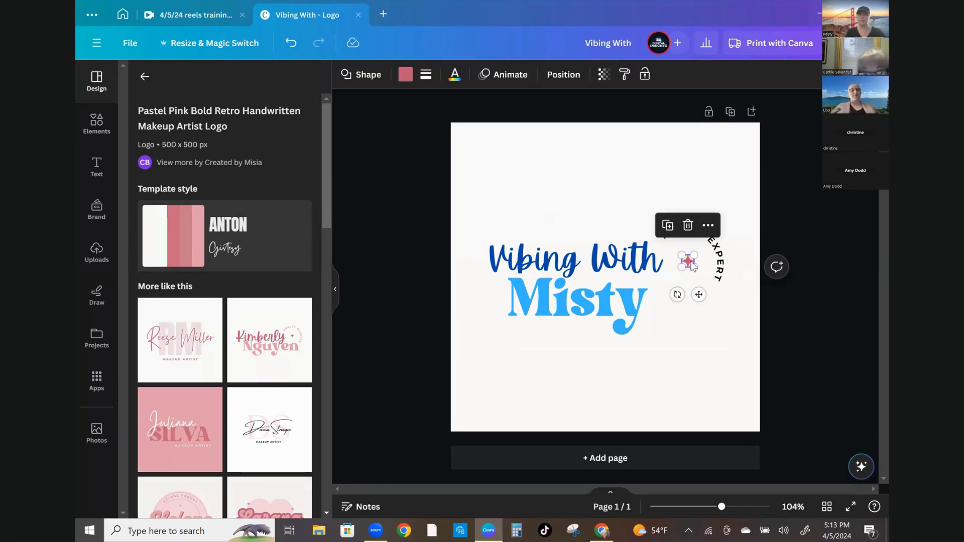
{"action": "left_click", "coordinate": [97, 124]}
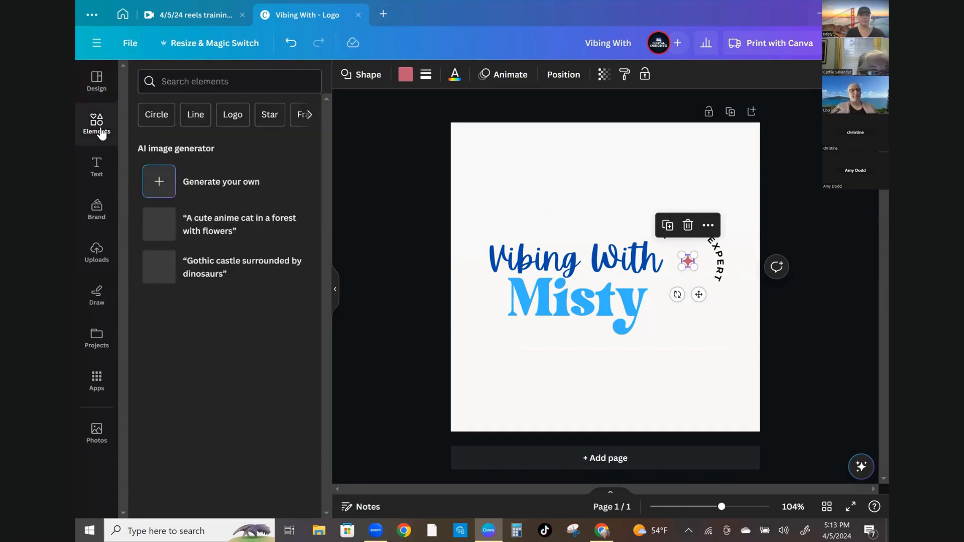
{"action": "left_click", "coordinate": [184, 83]}
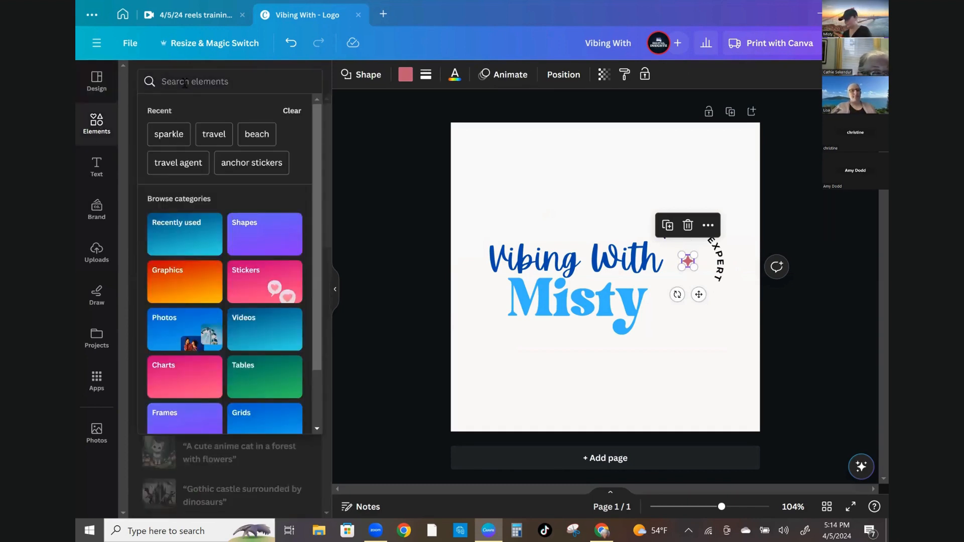
{"action": "type", "text": "airplane"}
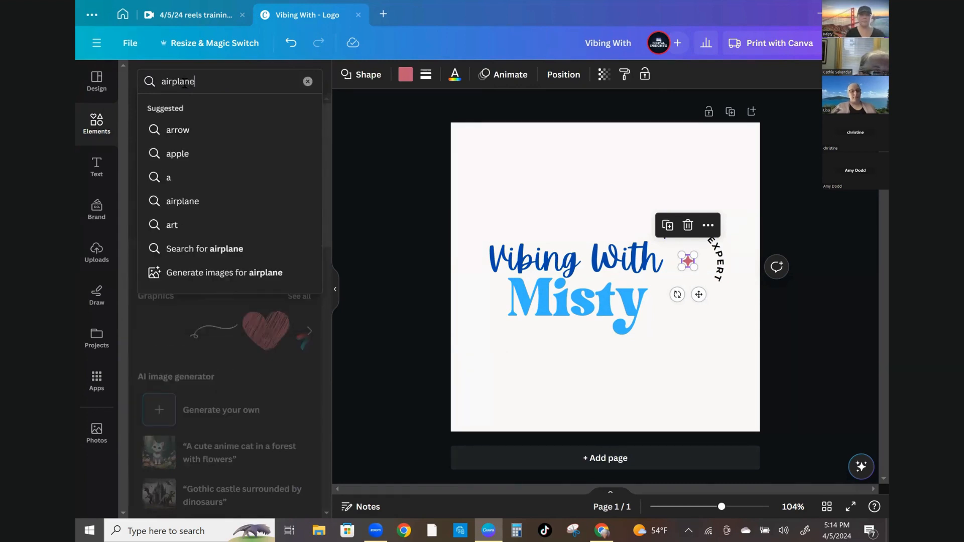
{"action": "key", "text": "Return"}
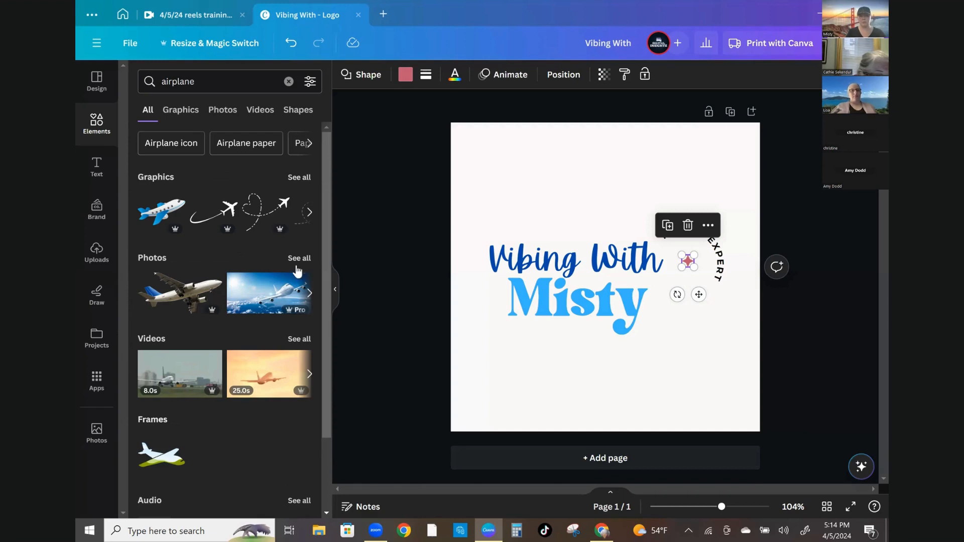
Browse the airplane graphics search results for a suitable travel graphic
{"action": "scroll", "coordinate": [157, 386], "scroll_direction": "down", "scroll_amount": 2}
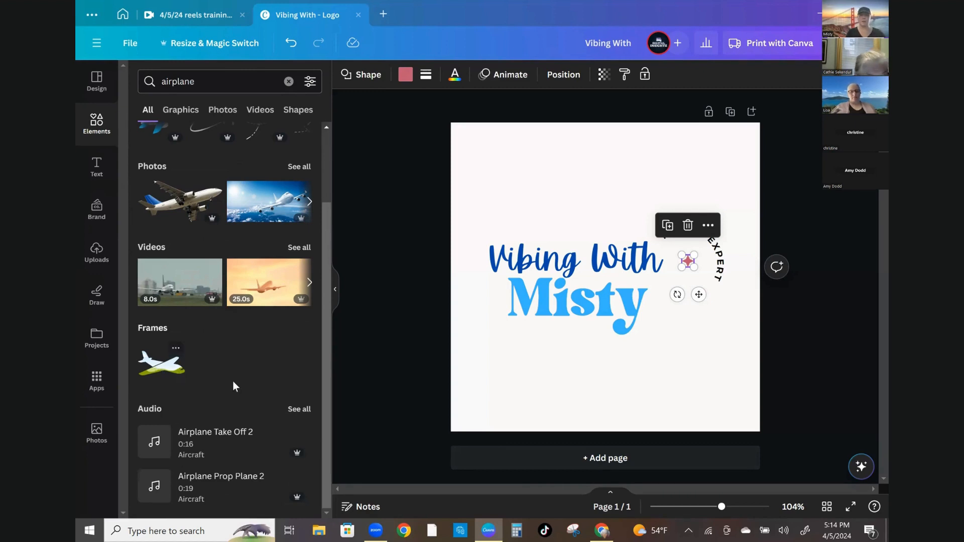
{"action": "scroll", "coordinate": [231, 355], "scroll_direction": "up", "scroll_amount": 2}
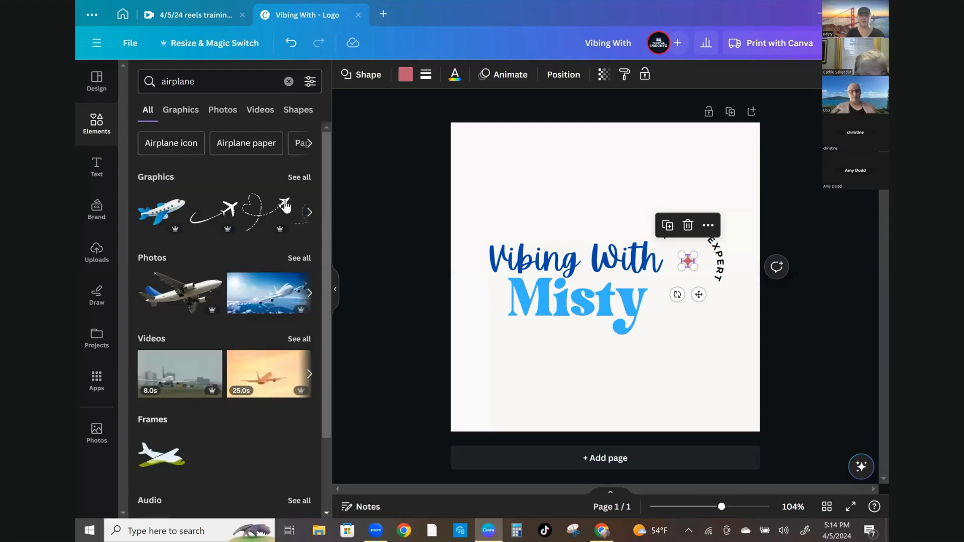
{"action": "left_click", "coordinate": [302, 179]}
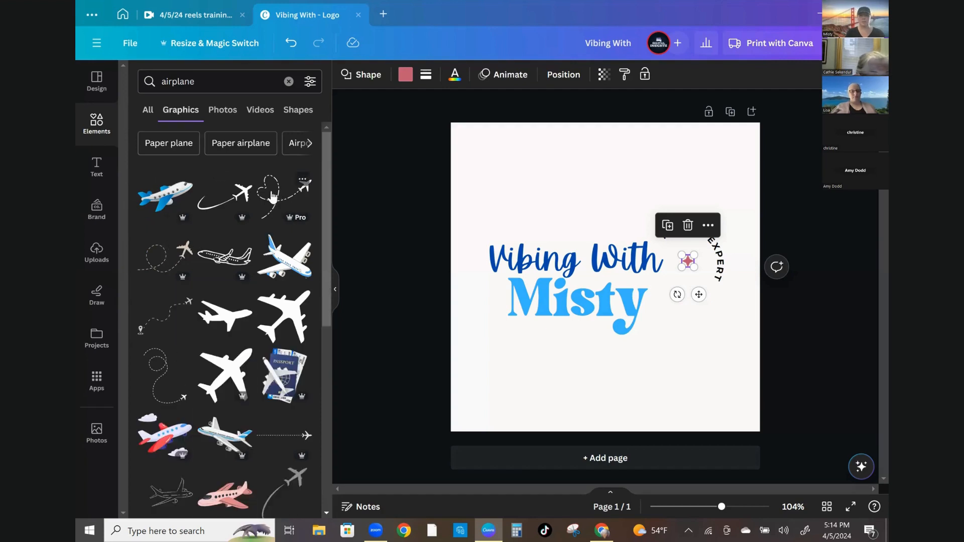
{"action": "scroll", "coordinate": [221, 370], "scroll_direction": "down", "scroll_amount": 3}
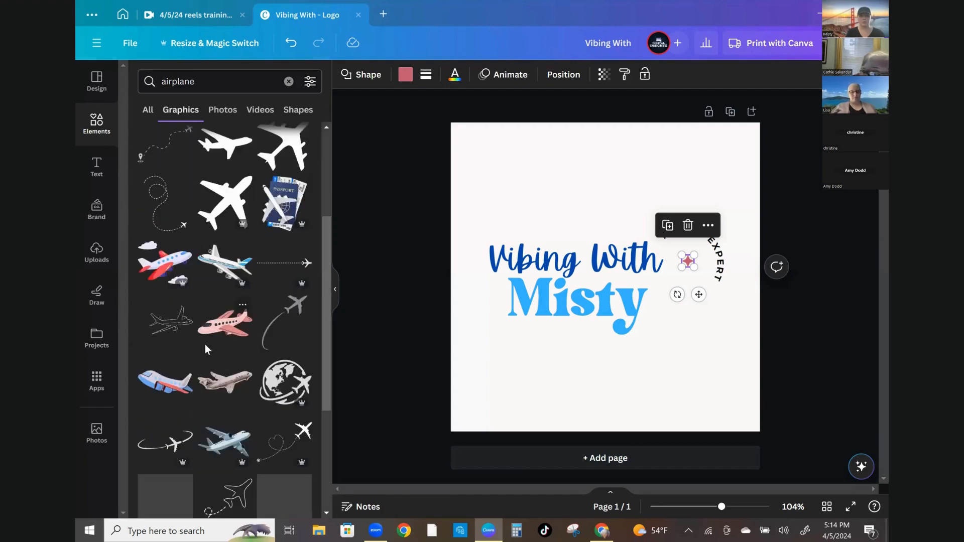
{"action": "scroll", "coordinate": [205, 346], "scroll_direction": "up", "scroll_amount": 3}
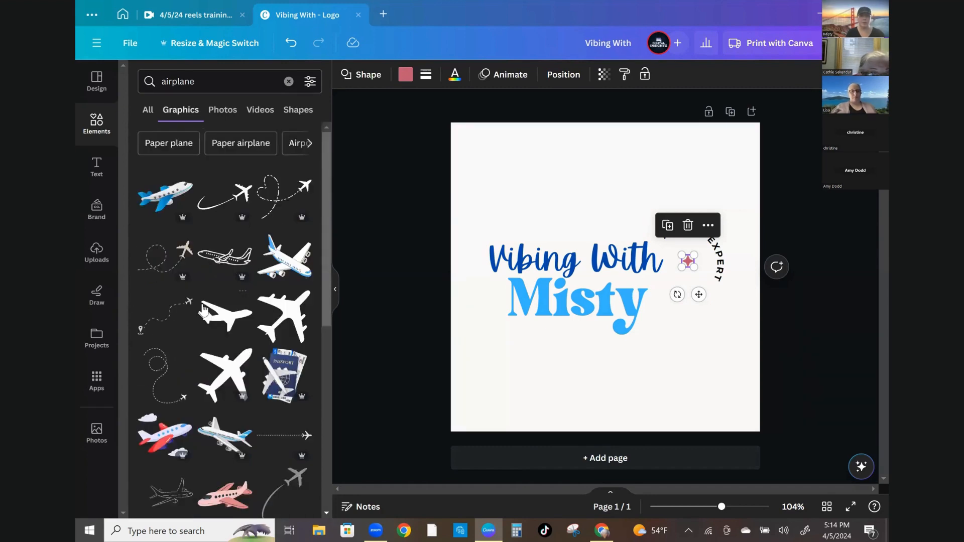
{"action": "scroll", "coordinate": [199, 315], "scroll_direction": "down", "scroll_amount": 1}
{"action": "scroll", "coordinate": [200, 315], "scroll_direction": "down", "scroll_amount": 1}
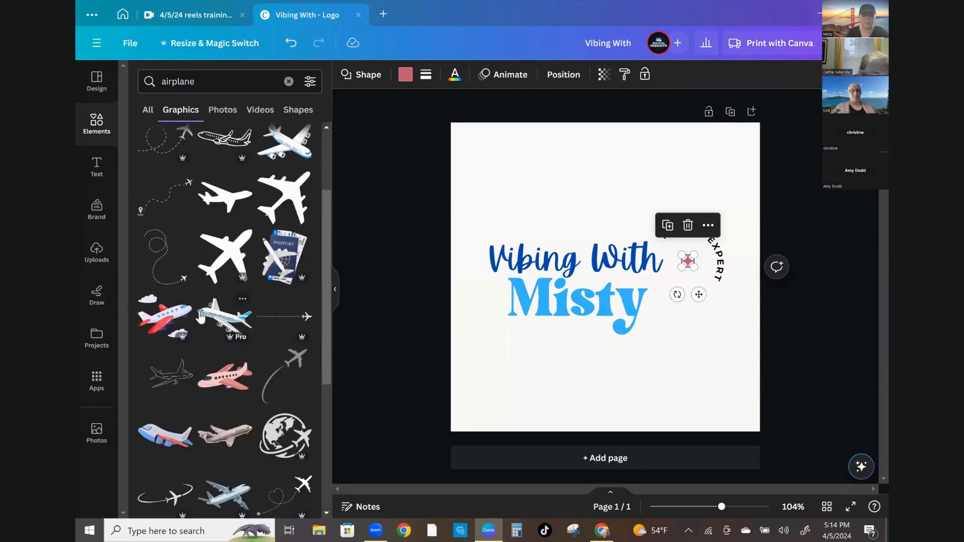
{"action": "scroll", "coordinate": [198, 317], "scroll_direction": "down", "scroll_amount": 3}
{"action": "scroll", "coordinate": [197, 316], "scroll_direction": "down", "scroll_amount": 1}
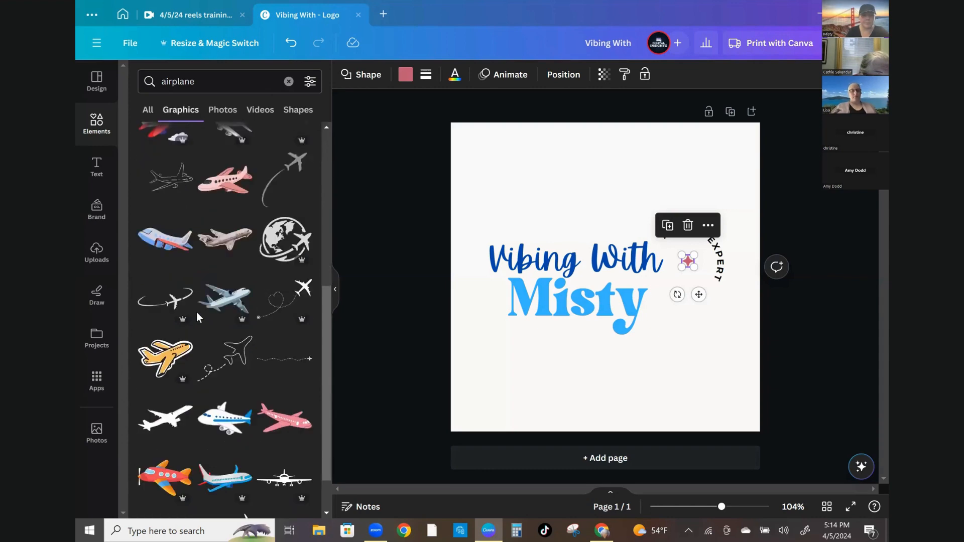
{"action": "scroll", "coordinate": [197, 316], "scroll_direction": "down", "scroll_amount": 2}
{"action": "scroll", "coordinate": [198, 316], "scroll_direction": "down", "scroll_amount": 1}
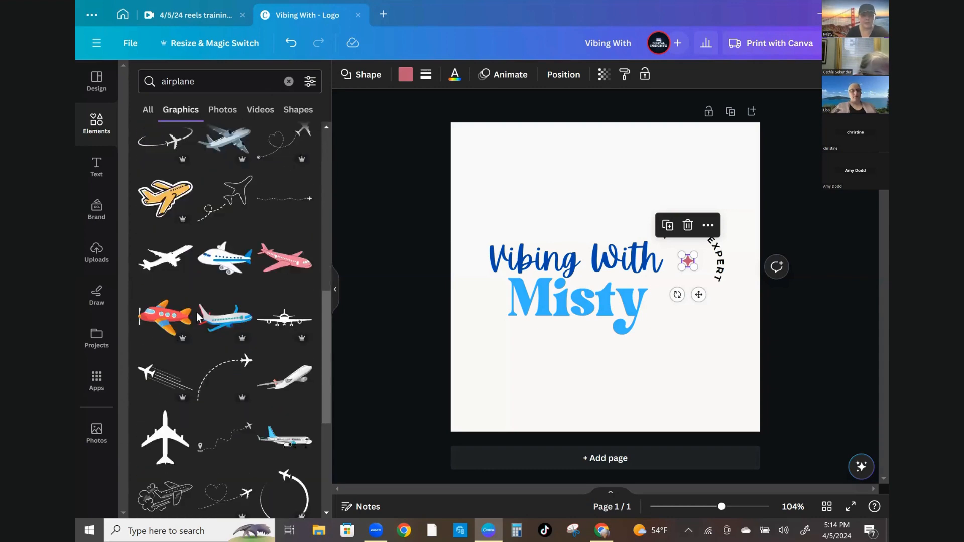
{"action": "scroll", "coordinate": [196, 316], "scroll_direction": "down", "scroll_amount": 1}
{"action": "scroll", "coordinate": [196, 315], "scroll_direction": "down", "scroll_amount": 2}
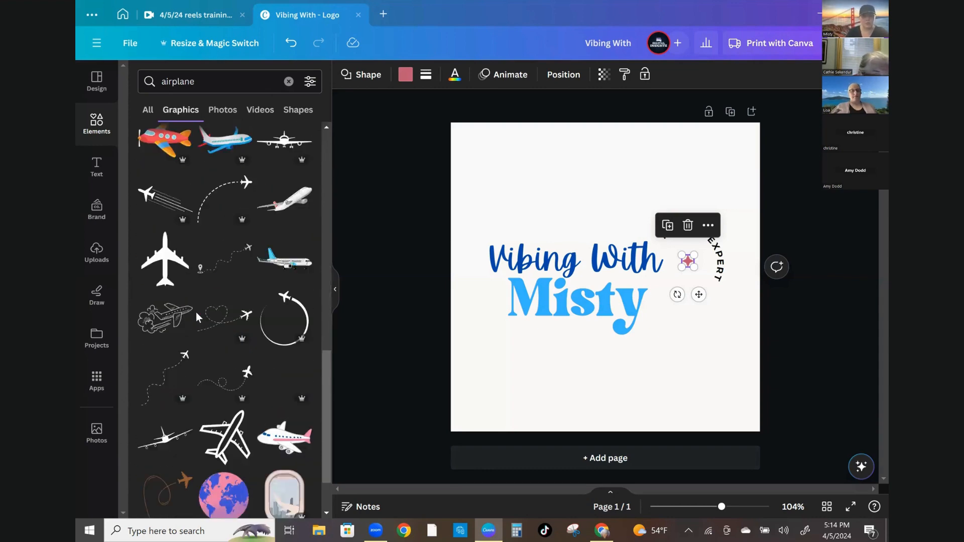
{"action": "scroll", "coordinate": [196, 317], "scroll_direction": "down", "scroll_amount": 1}
{"action": "scroll", "coordinate": [196, 318], "scroll_direction": "down", "scroll_amount": 2}
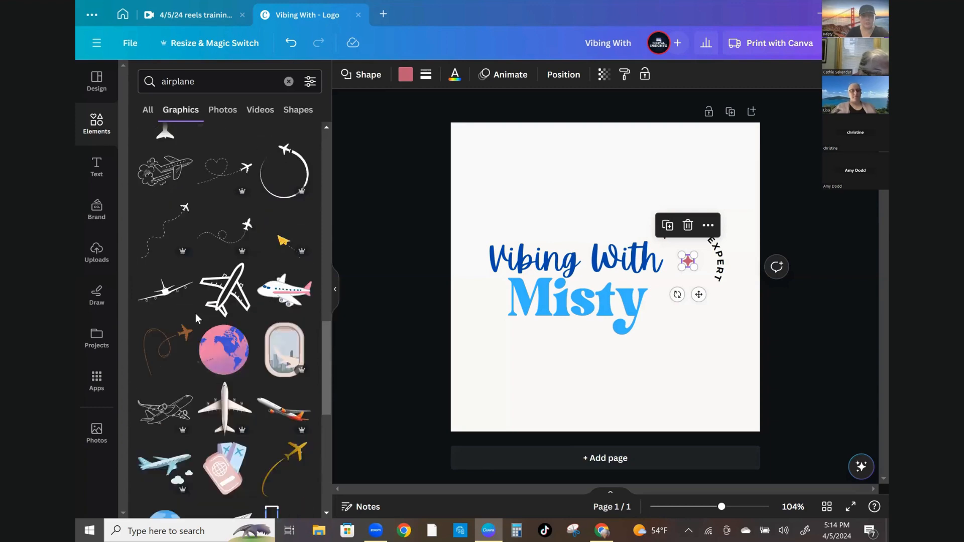
{"action": "scroll", "coordinate": [197, 318], "scroll_direction": "down", "scroll_amount": 3}
{"action": "scroll", "coordinate": [196, 317], "scroll_direction": "down", "scroll_amount": 3}
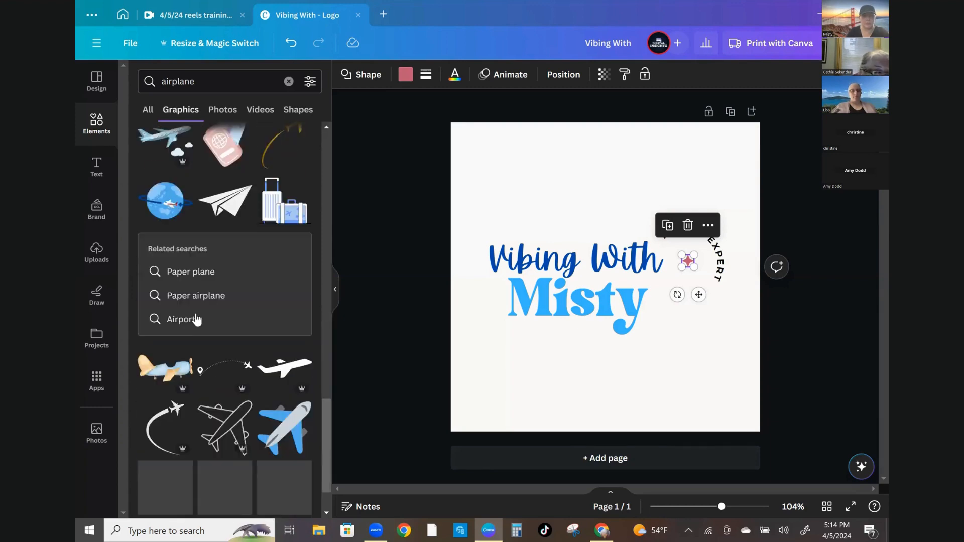
{"action": "scroll", "coordinate": [196, 318], "scroll_direction": "down", "scroll_amount": 3}
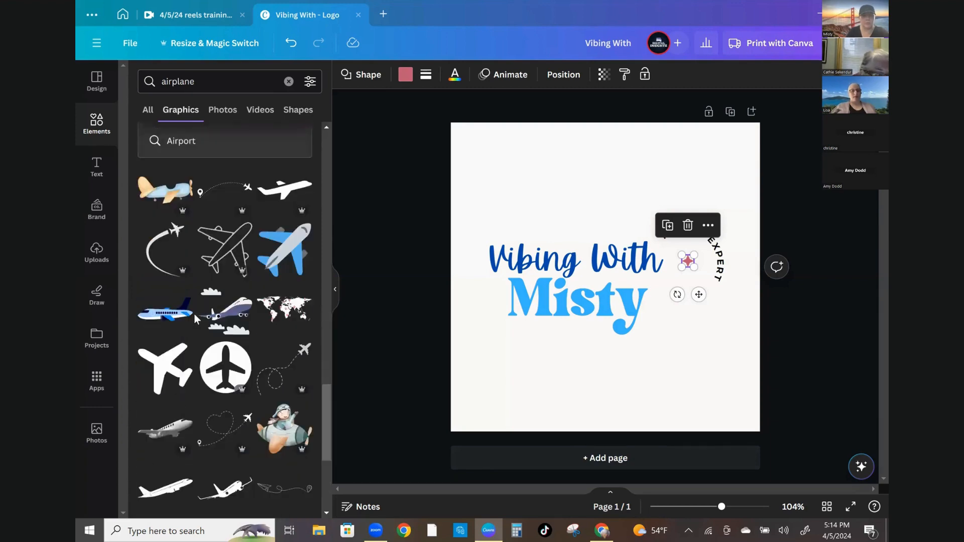
{"action": "scroll", "coordinate": [194, 313], "scroll_direction": "down", "scroll_amount": 2}
{"action": "scroll", "coordinate": [194, 313], "scroll_direction": "down", "scroll_amount": 1}
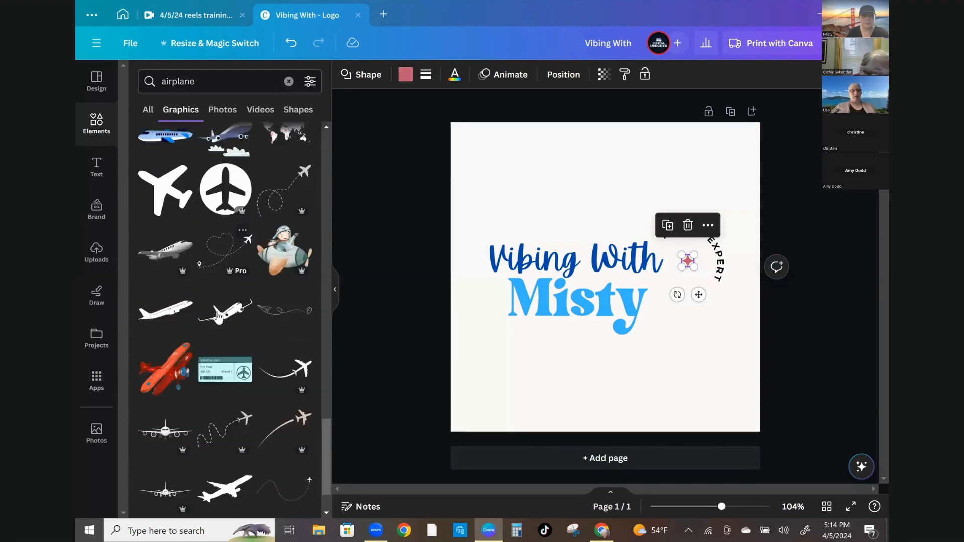
{"action": "scroll", "coordinate": [197, 342], "scroll_direction": "down", "scroll_amount": 1}
{"action": "scroll", "coordinate": [194, 342], "scroll_direction": "down", "scroll_amount": 2}
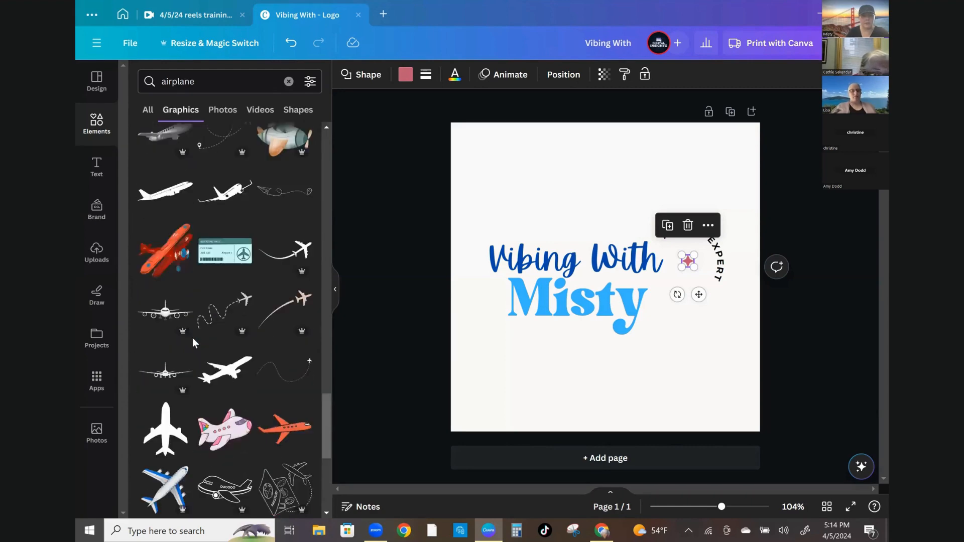
{"action": "scroll", "coordinate": [192, 337], "scroll_direction": "down", "scroll_amount": 4}
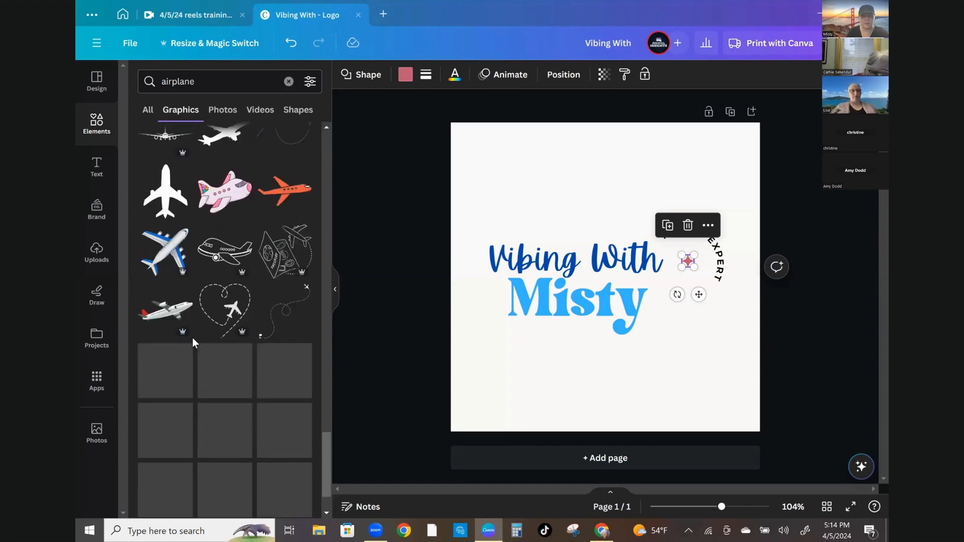
Add the dotted flight-path airplane graphic and shrink it into place beside the TRAVEL EXPERT text
{"action": "left_click", "coordinate": [283, 321]}
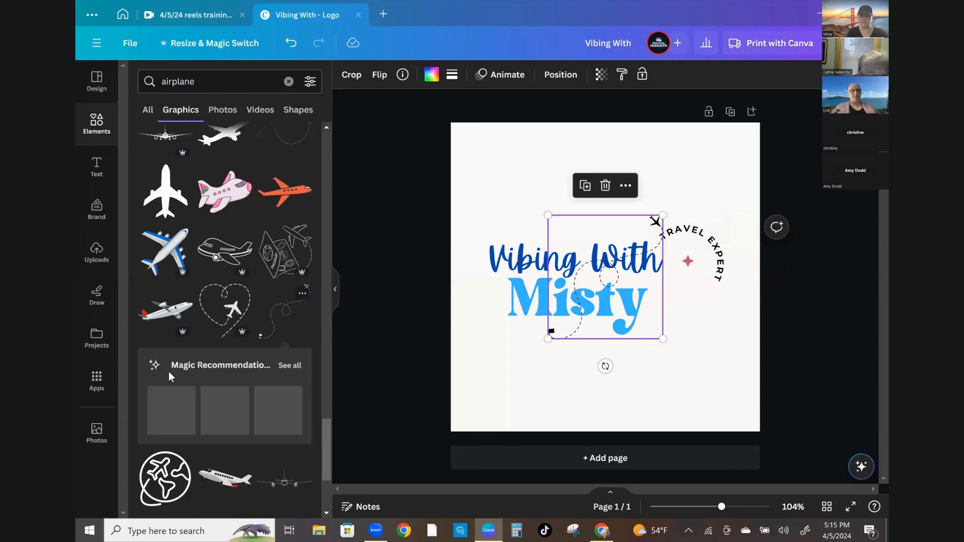
{"action": "left_click", "coordinate": [292, 366]}
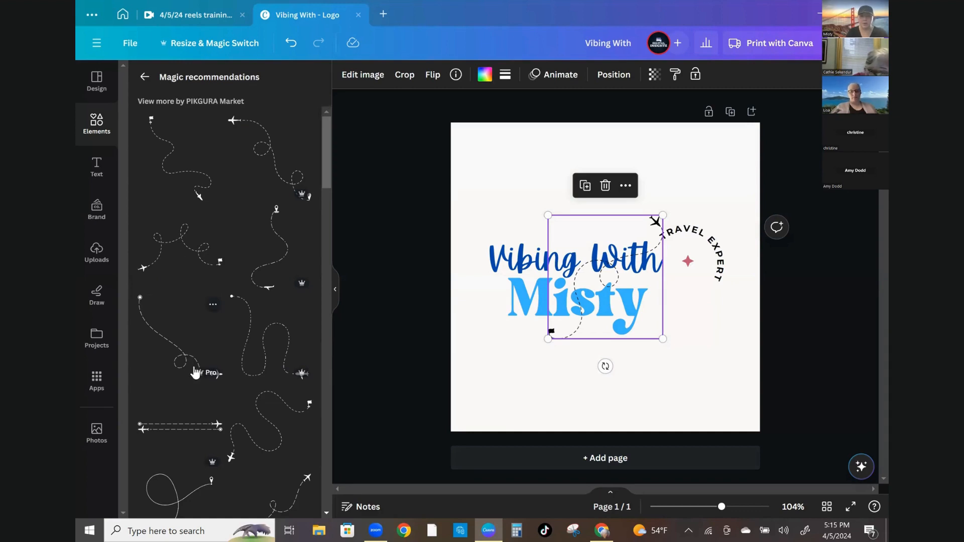
{"action": "scroll", "coordinate": [196, 372], "scroll_direction": "down", "scroll_amount": 5}
{"action": "scroll", "coordinate": [195, 372], "scroll_direction": "down", "scroll_amount": 5}
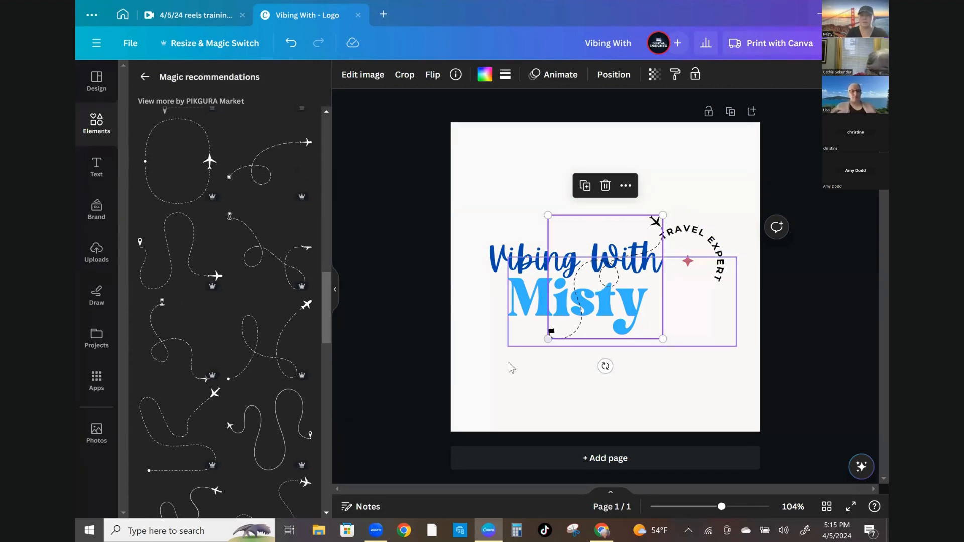
{"action": "left_click_drag", "start_coordinate": [564, 315], "coordinate": [606, 280]}
{"action": "left_click_drag", "start_coordinate": [631, 238], "coordinate": [691, 291]}
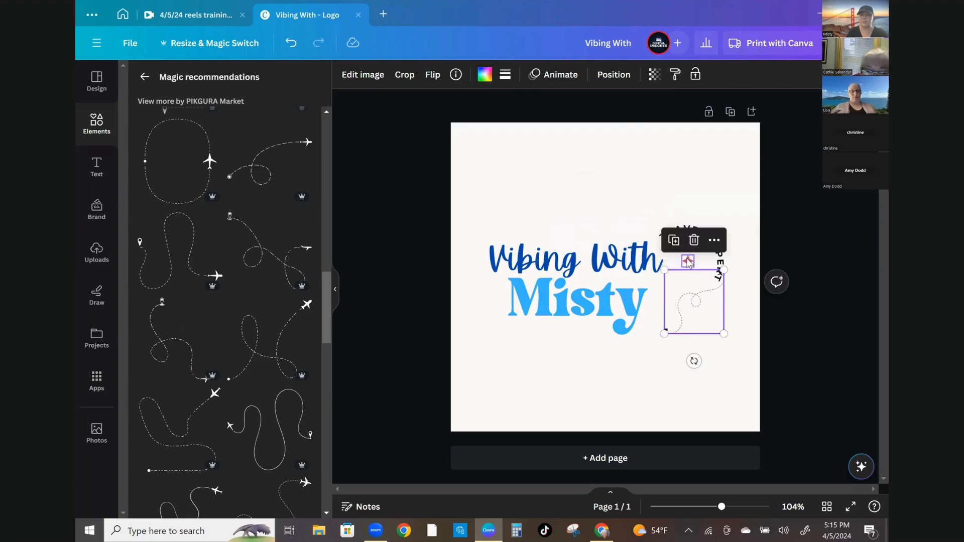
Delete the sparkle element and nudge the flight-path graphic up beneath the TRAVEL EXPERT curve
{"action": "left_click", "coordinate": [687, 260]}
{"action": "left_click", "coordinate": [688, 227]}
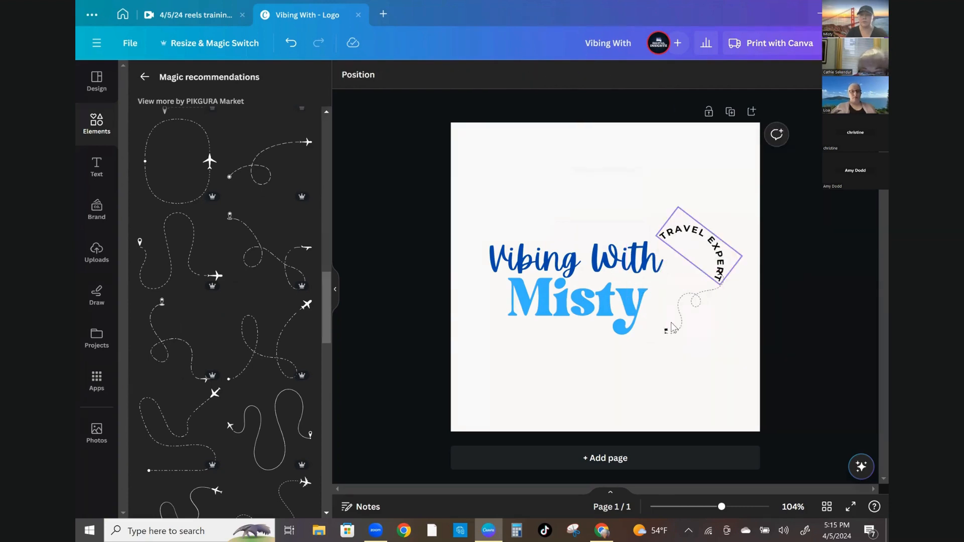
{"action": "left_click_drag", "start_coordinate": [676, 295], "coordinate": [668, 282]}
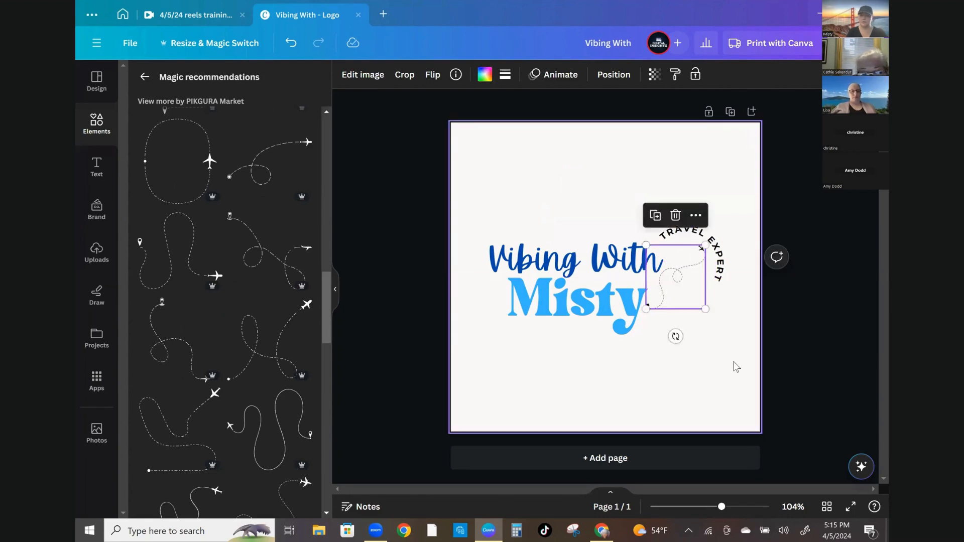
{"action": "left_click", "coordinate": [734, 367]}
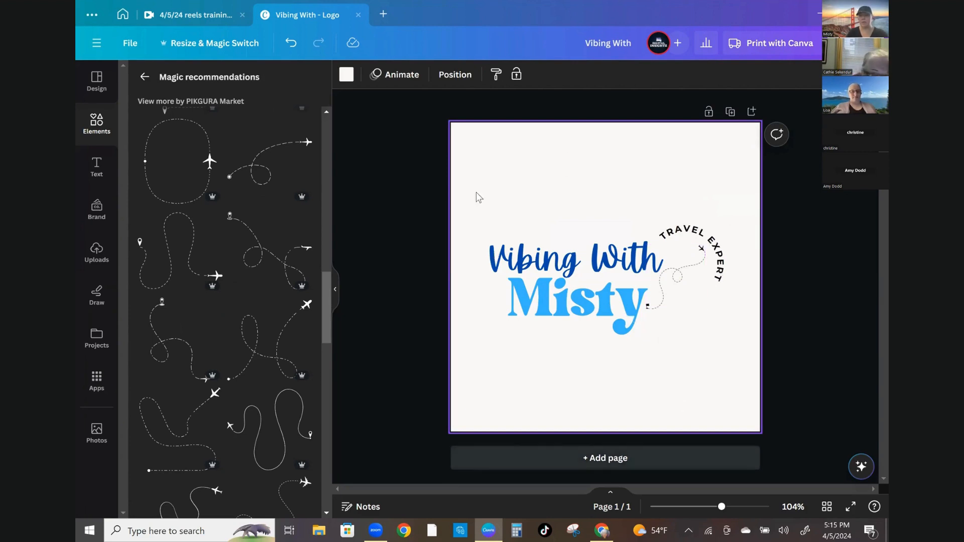
Change the Vibing With text's font to Bright Retro
{"action": "left_click", "coordinate": [537, 271]}
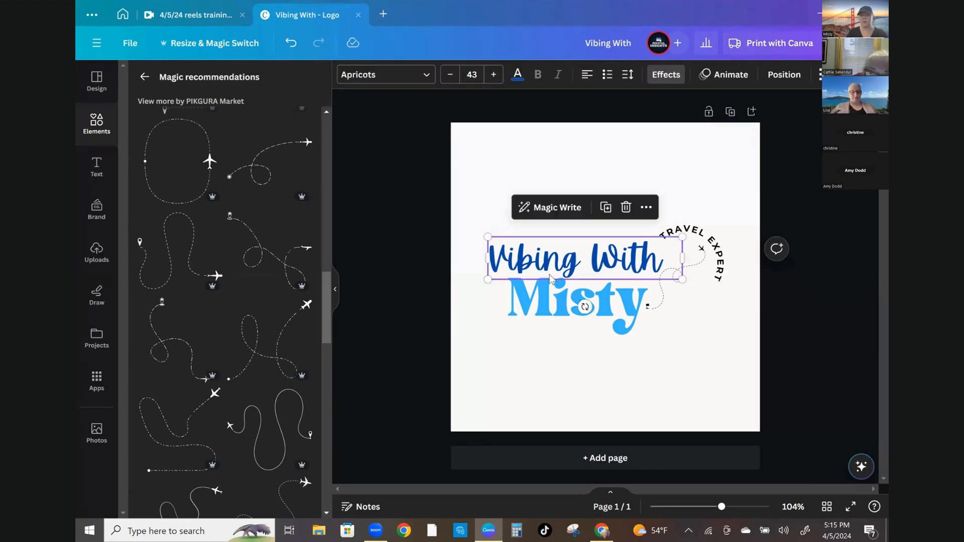
{"action": "left_click", "coordinate": [427, 77]}
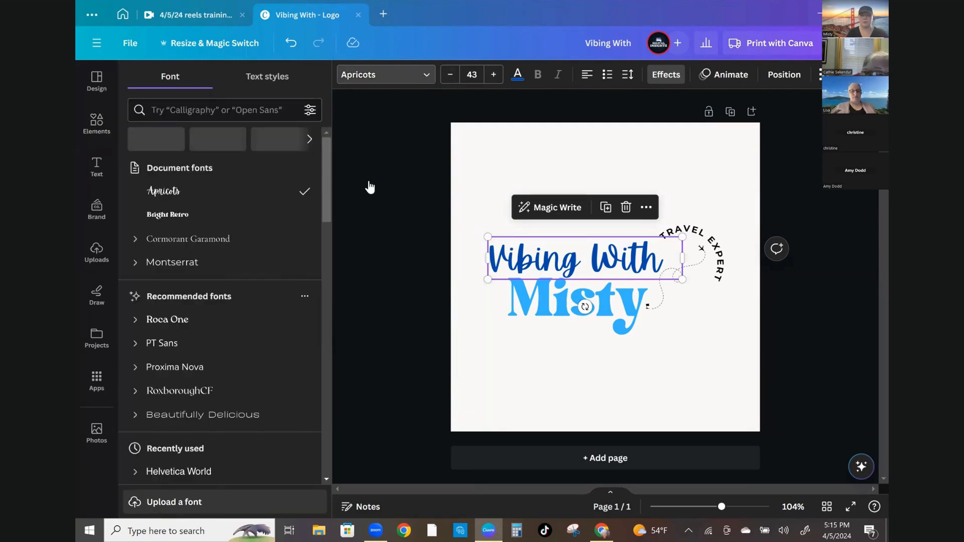
{"action": "left_click", "coordinate": [161, 217]}
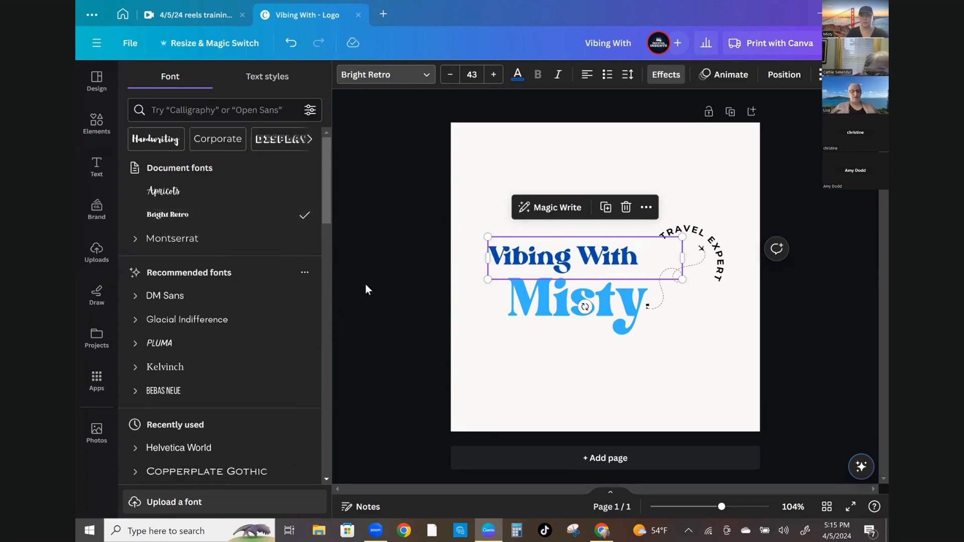
Change the Misty text's font to Pacifico
{"action": "left_click", "coordinate": [544, 302]}
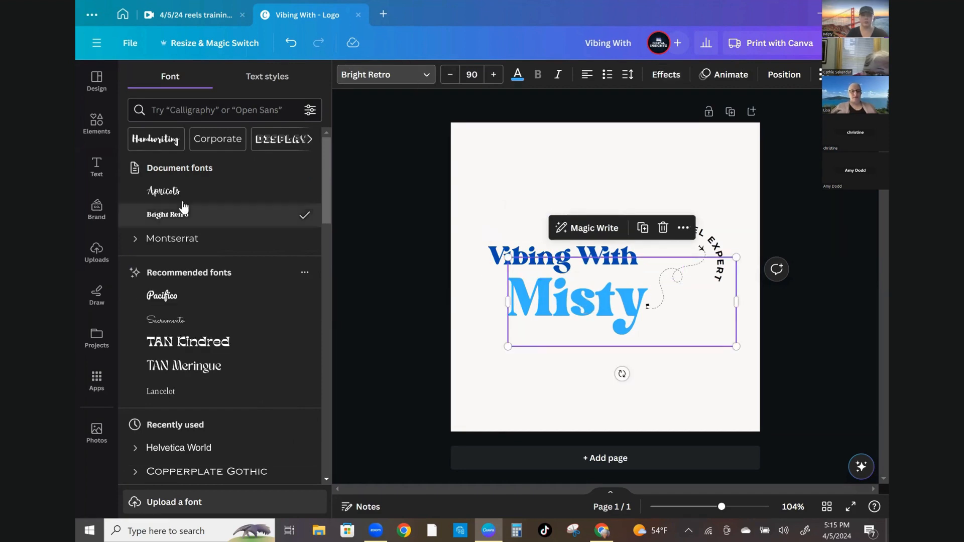
{"action": "left_click", "coordinate": [166, 301]}
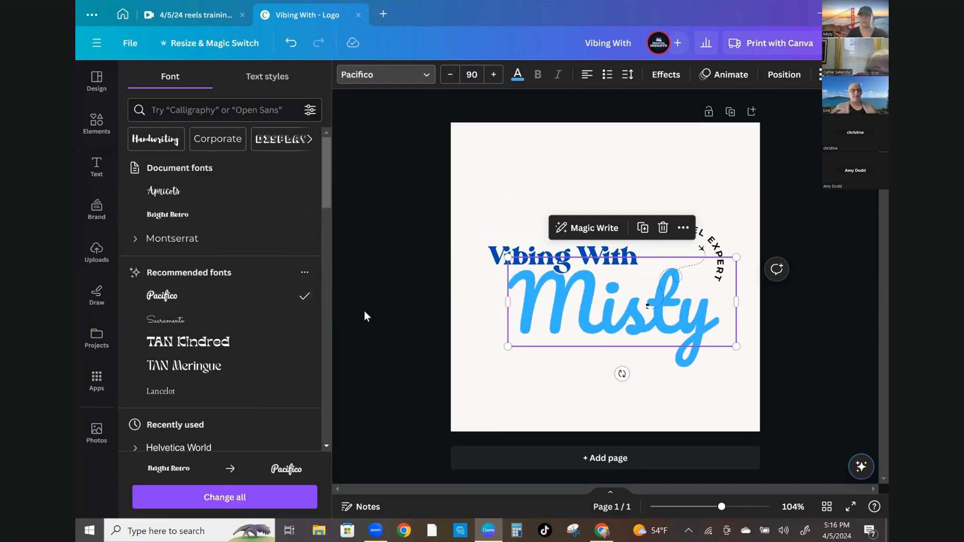
{"action": "left_click", "coordinate": [405, 262]}
{"action": "left_click", "coordinate": [401, 261]}
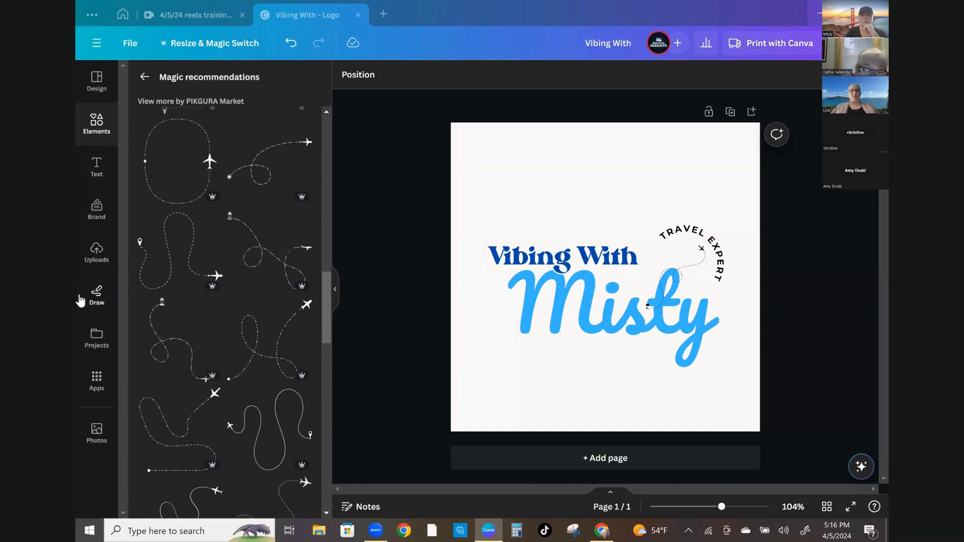
Upload the boat photo from the Background Pics folder and set it as the page background
{"action": "left_click", "coordinate": [96, 248]}
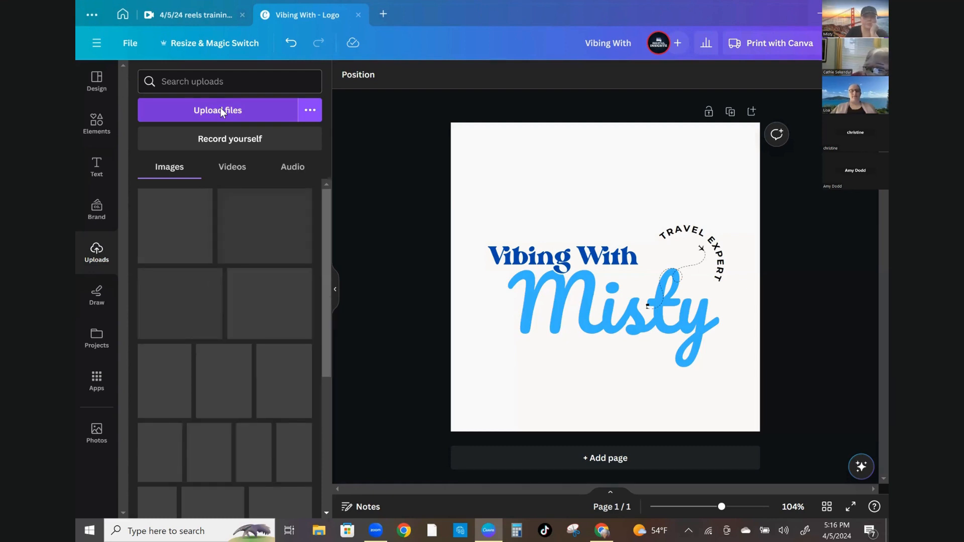
{"action": "left_click", "coordinate": [221, 107]}
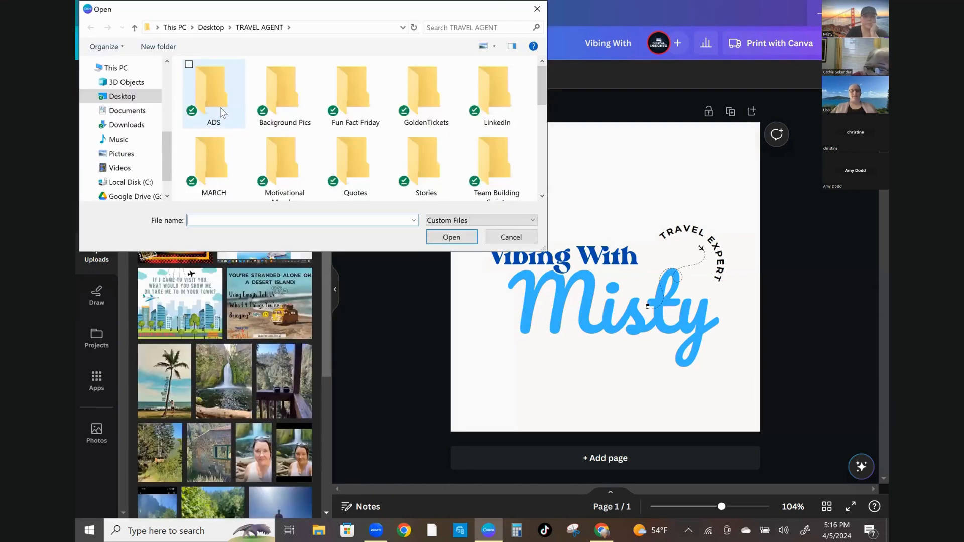
{"action": "double_click", "coordinate": [282, 95]}
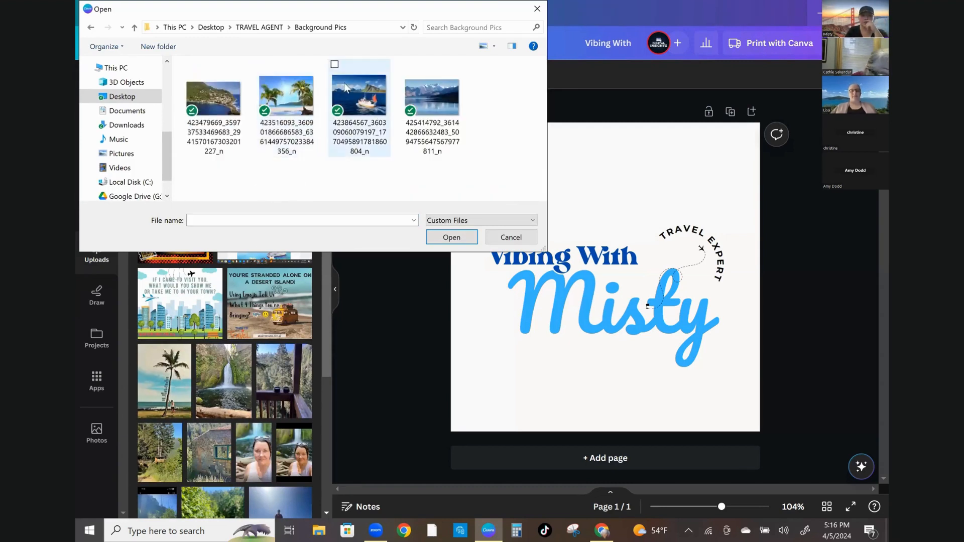
{"action": "left_click", "coordinate": [355, 109]}
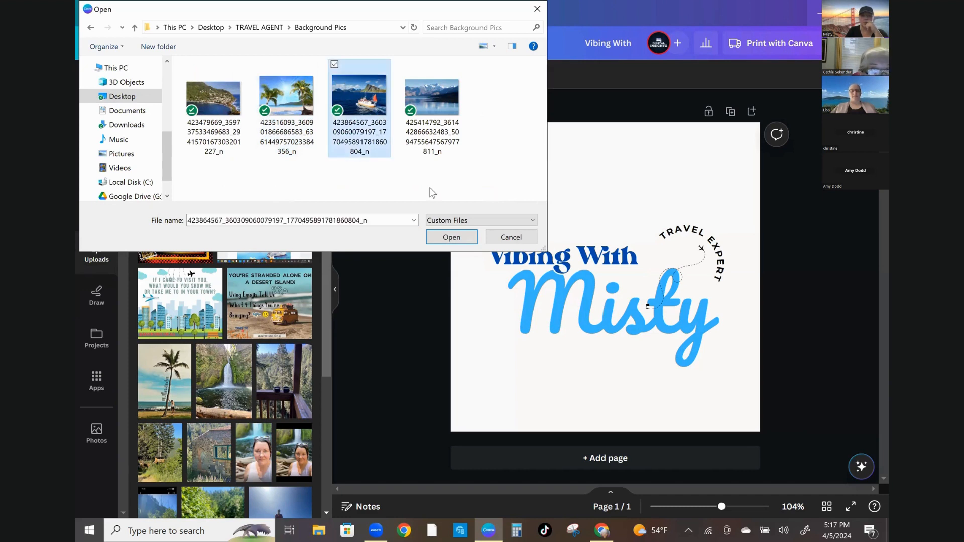
{"action": "left_click", "coordinate": [452, 238]}
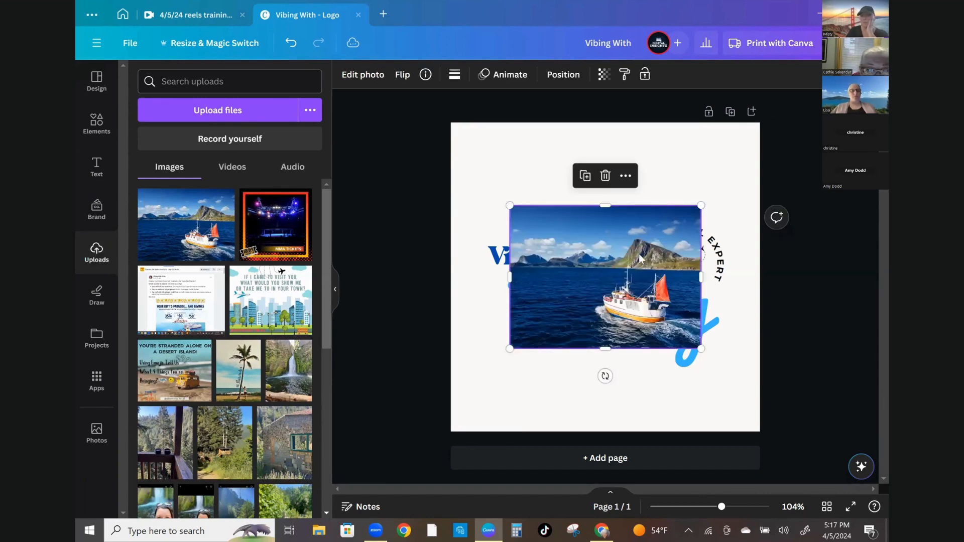
{"action": "right_click", "coordinate": [580, 262]}
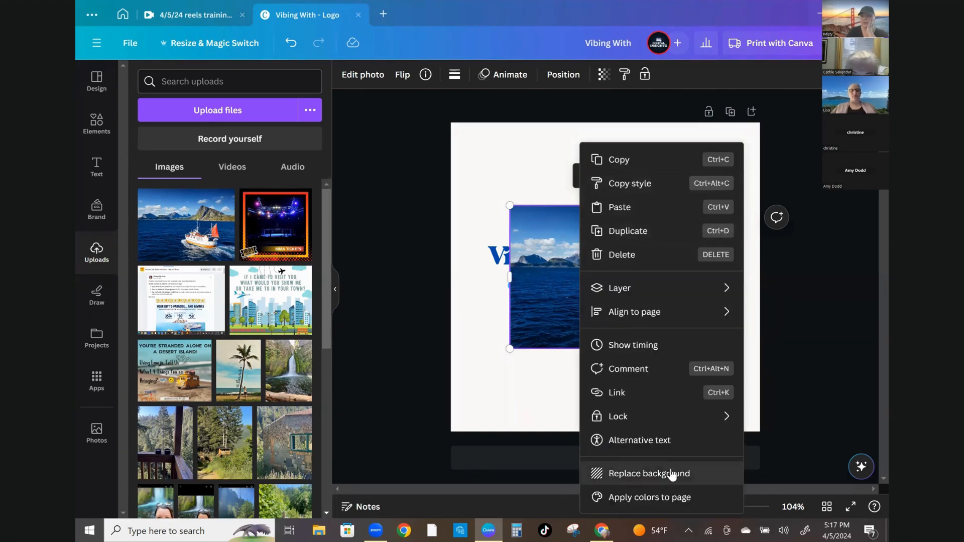
{"action": "left_click", "coordinate": [650, 473]}
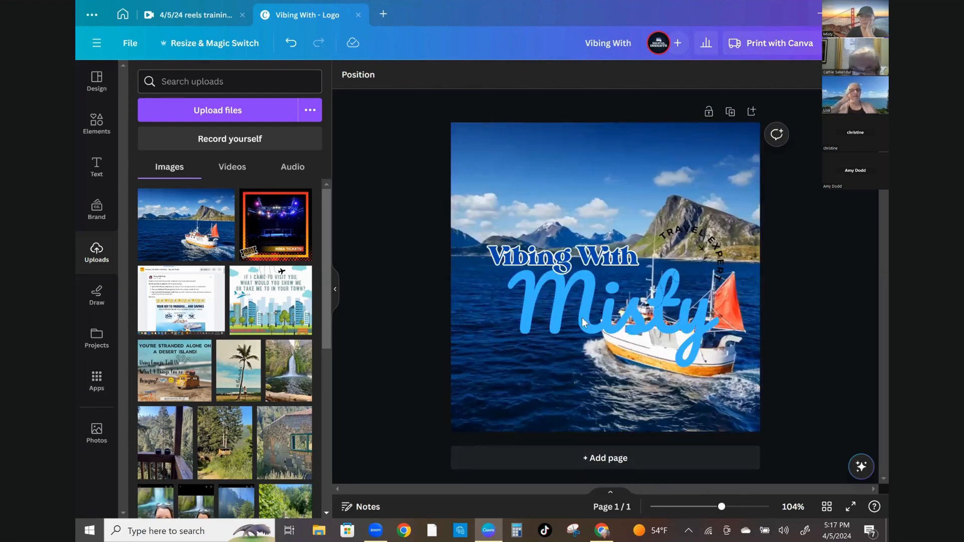
Move the Vibing With and Misty text up toward the top of the design
{"action": "left_click", "coordinate": [562, 253]}
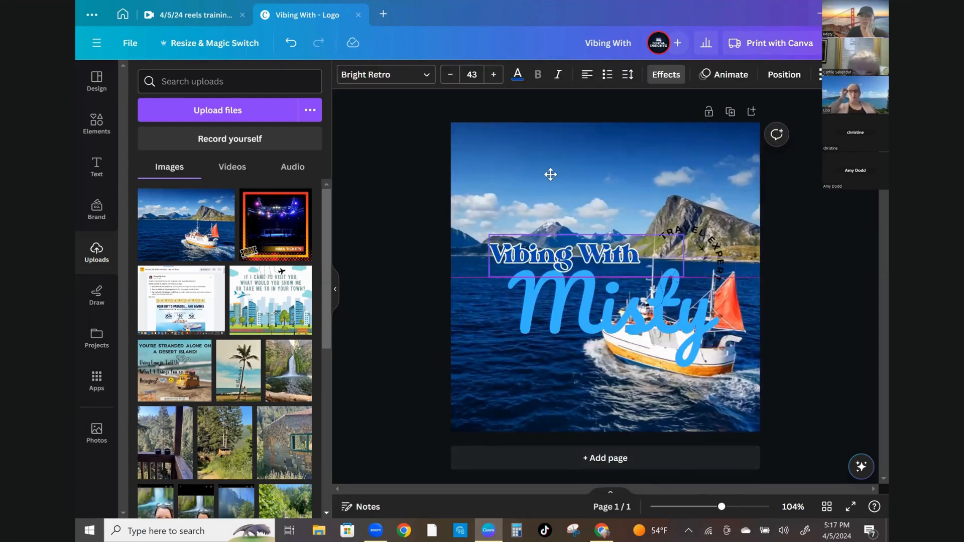
{"action": "left_click_drag", "start_coordinate": [551, 173], "coordinate": [552, 171]}
{"action": "left_click_drag", "start_coordinate": [605, 323], "coordinate": [551, 197]}
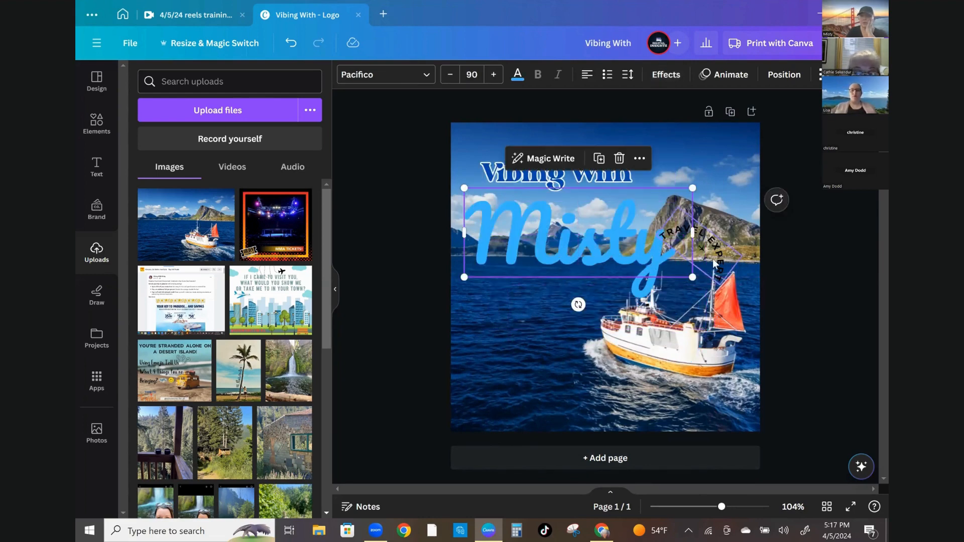
Raise the TRAVEL EXPERT curved text and the flight-path graphic into the upper-right corner
{"action": "left_click_drag", "start_coordinate": [718, 201], "coordinate": [727, 168]}
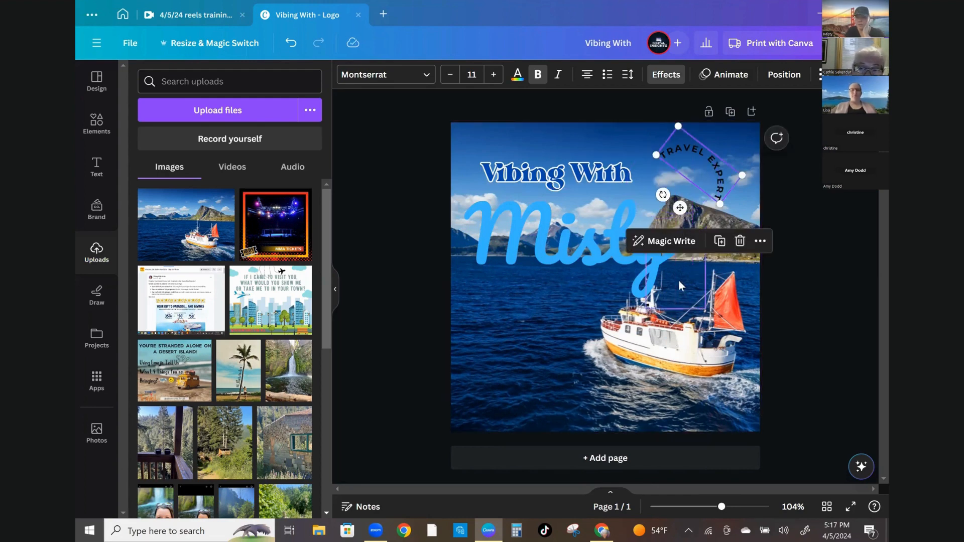
{"action": "left_click_drag", "start_coordinate": [655, 227], "coordinate": [666, 197]}
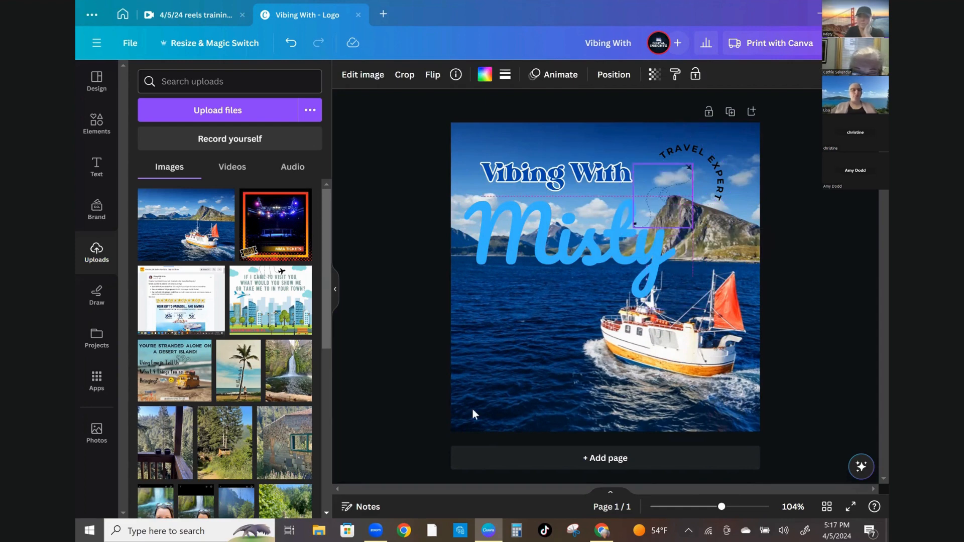
{"action": "left_click", "coordinate": [512, 341]}
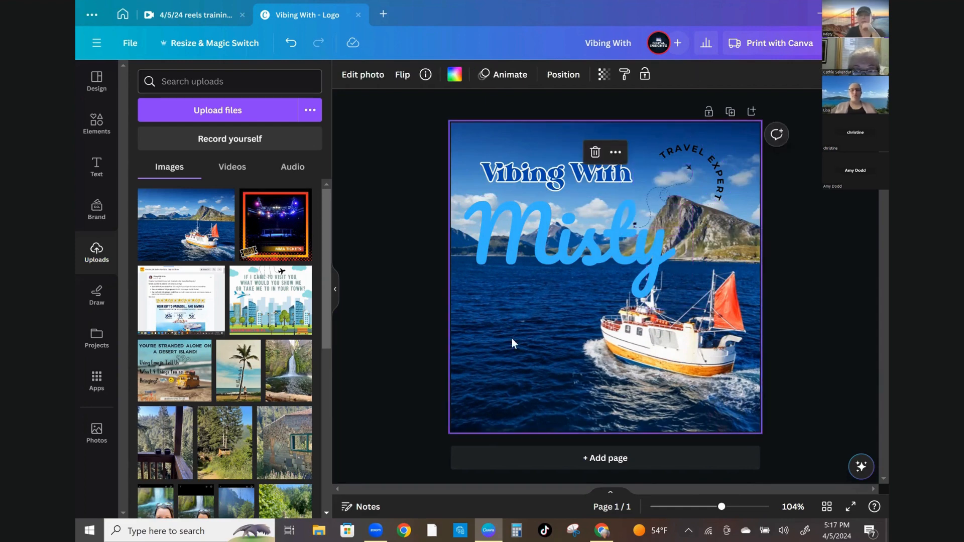
Add the airplane-shaped frame from the airplane search results and place it below the Misty text on the left
{"action": "left_click", "coordinate": [94, 127]}
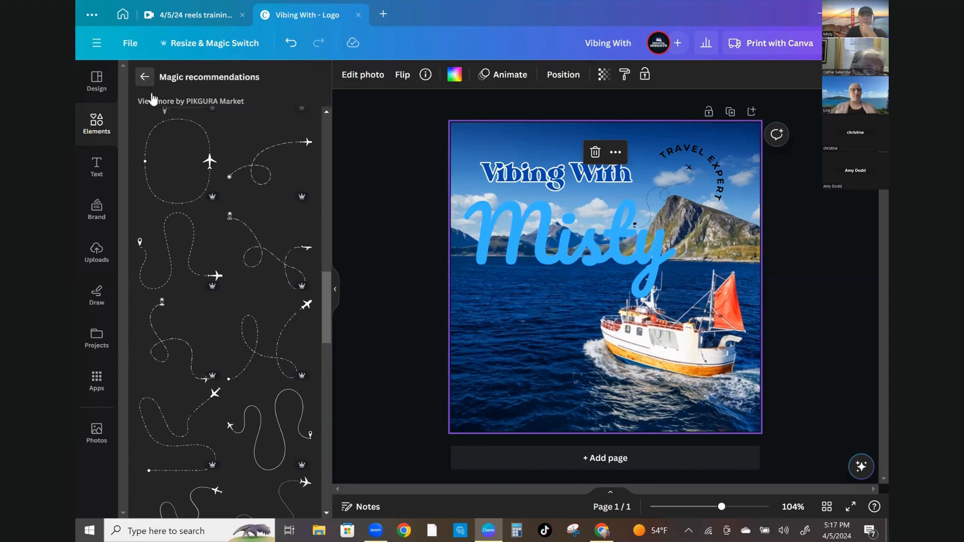
{"action": "left_click", "coordinate": [144, 77]}
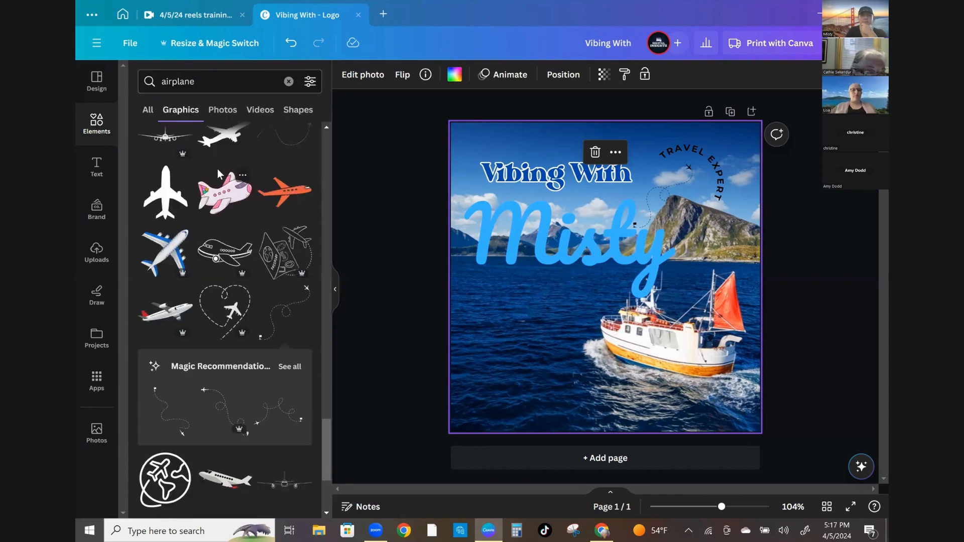
{"action": "left_click", "coordinate": [148, 110]}
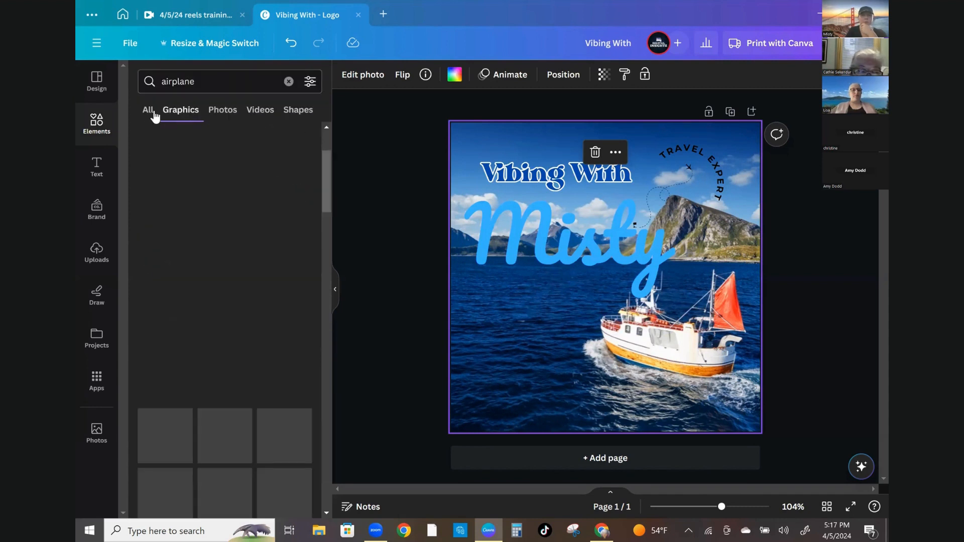
{"action": "left_click", "coordinate": [150, 111]}
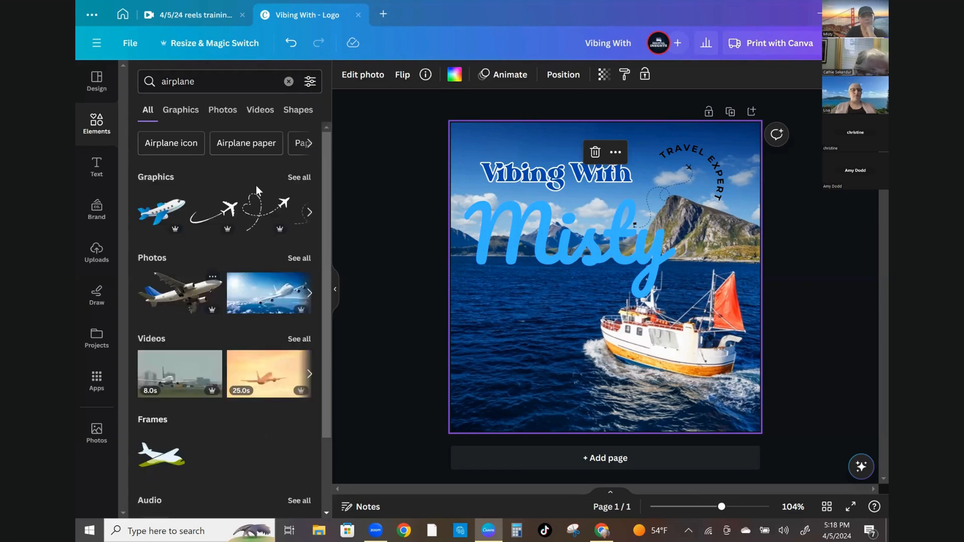
{"action": "scroll", "coordinate": [203, 301], "scroll_direction": "down", "scroll_amount": 2}
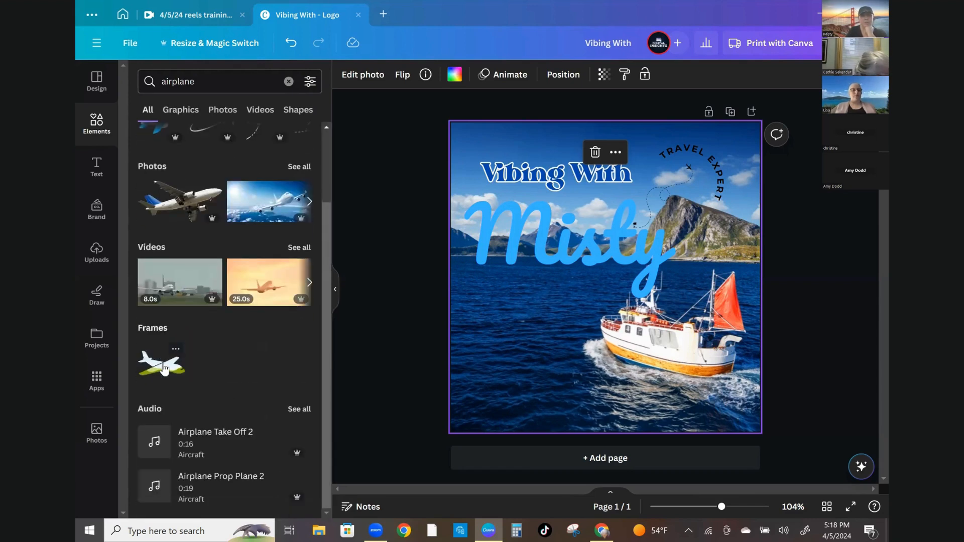
{"action": "left_click", "coordinate": [145, 369]}
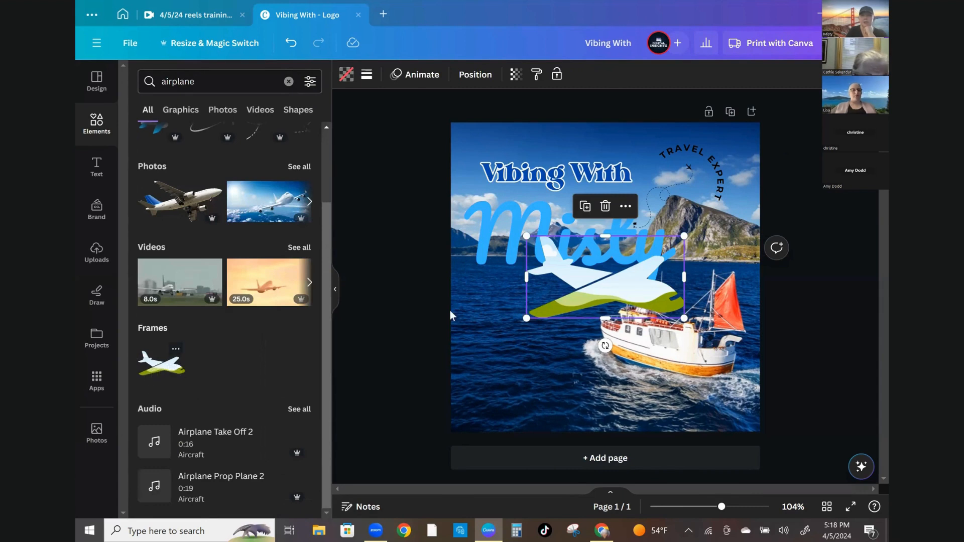
{"action": "left_click_drag", "start_coordinate": [609, 299], "coordinate": [556, 324]}
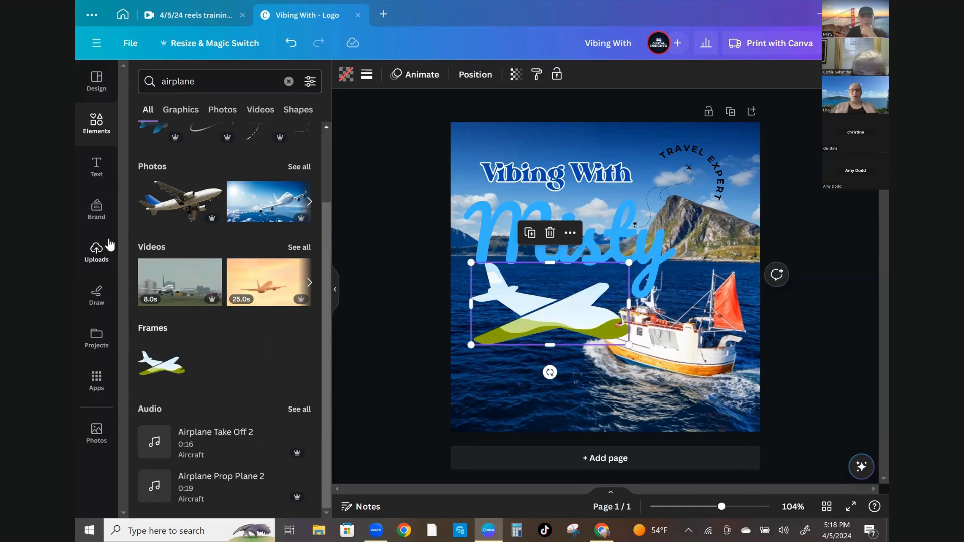
Fill the airplane frame with the palm-tree beach photo from the uploads
{"action": "left_click", "coordinate": [91, 272]}
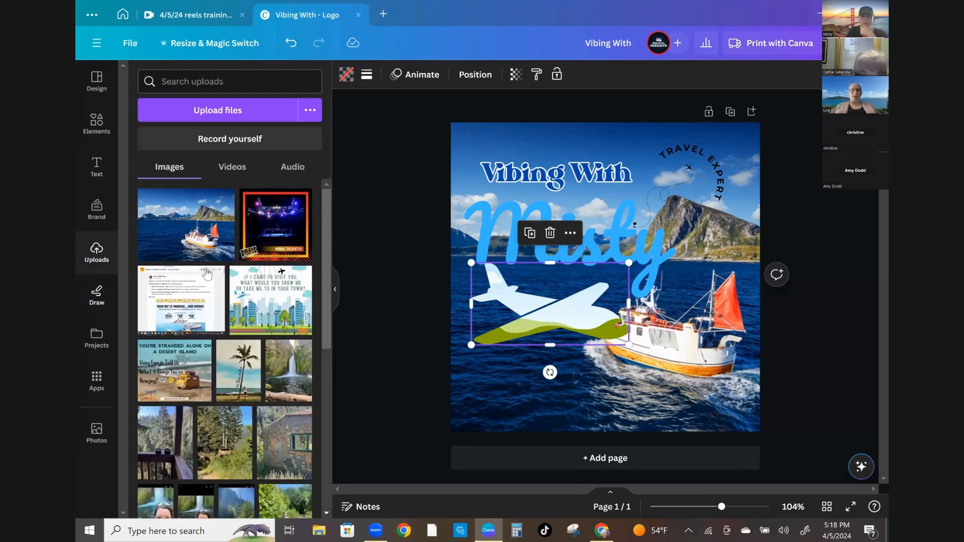
{"action": "scroll", "coordinate": [206, 270], "scroll_direction": "down", "scroll_amount": 2}
{"action": "scroll", "coordinate": [206, 273], "scroll_direction": "down", "scroll_amount": 1}
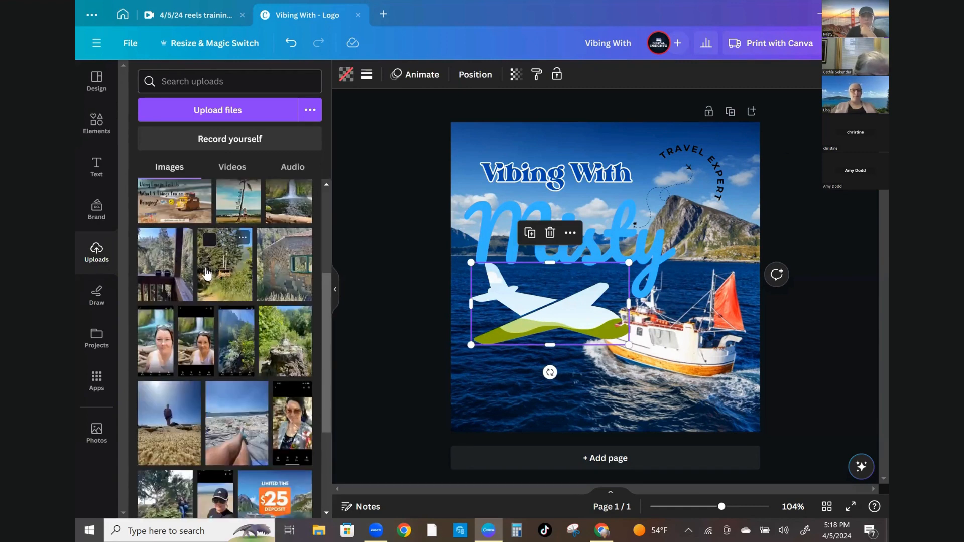
{"action": "scroll", "coordinate": [206, 274], "scroll_direction": "down", "scroll_amount": 3}
{"action": "scroll", "coordinate": [205, 276], "scroll_direction": "down", "scroll_amount": 3}
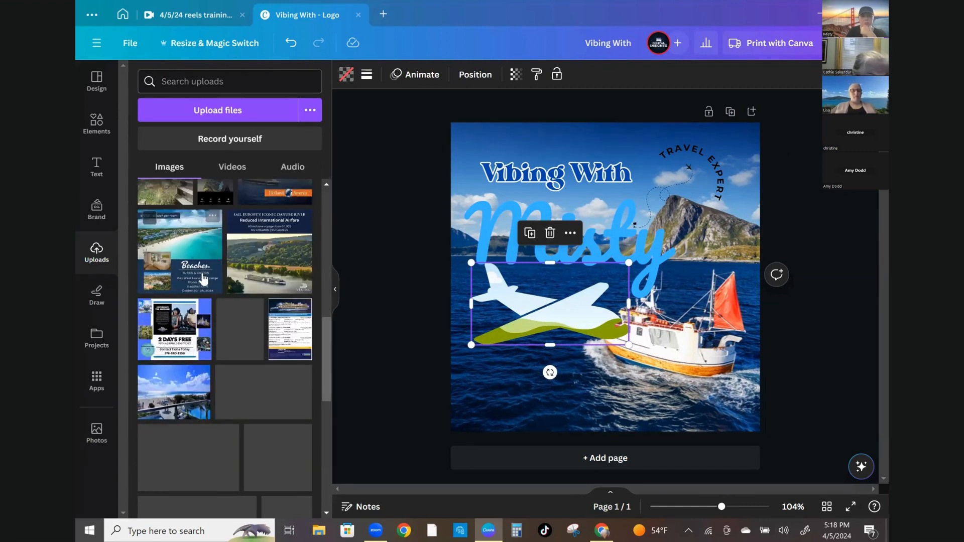
{"action": "scroll", "coordinate": [204, 278], "scroll_direction": "down", "scroll_amount": 3}
{"action": "scroll", "coordinate": [191, 331], "scroll_direction": "down", "scroll_amount": 1}
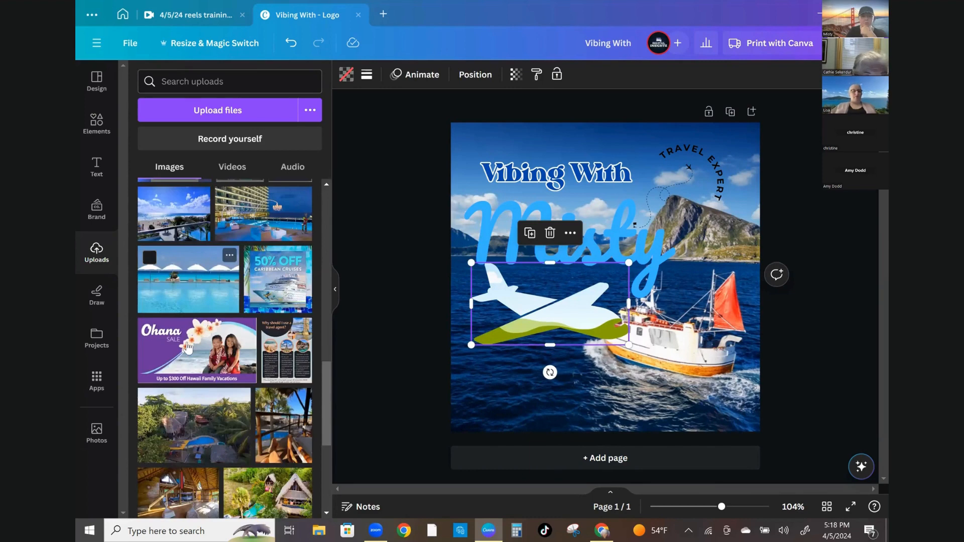
{"action": "scroll", "coordinate": [188, 346], "scroll_direction": "down", "scroll_amount": 3}
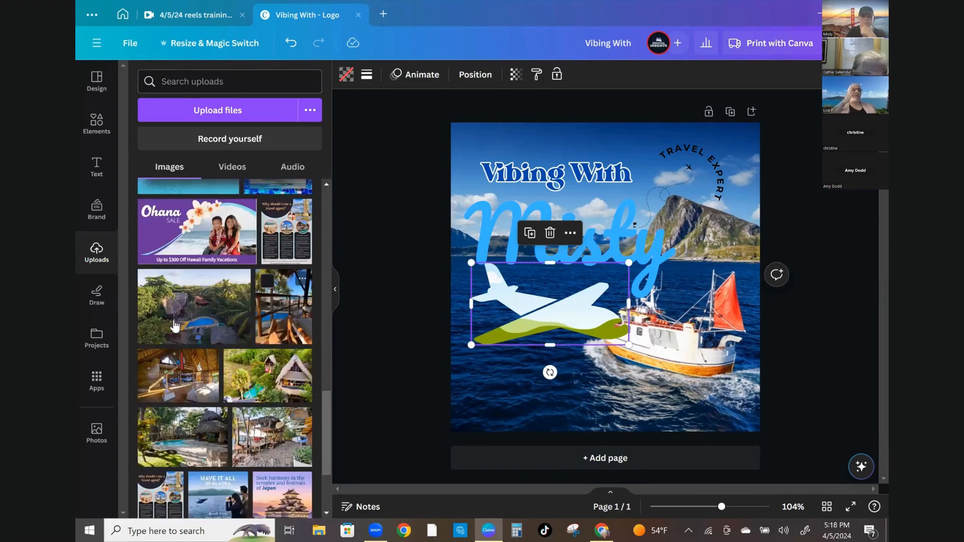
{"action": "scroll", "coordinate": [175, 326], "scroll_direction": "down", "scroll_amount": 3}
{"action": "scroll", "coordinate": [175, 326], "scroll_direction": "down", "scroll_amount": 2}
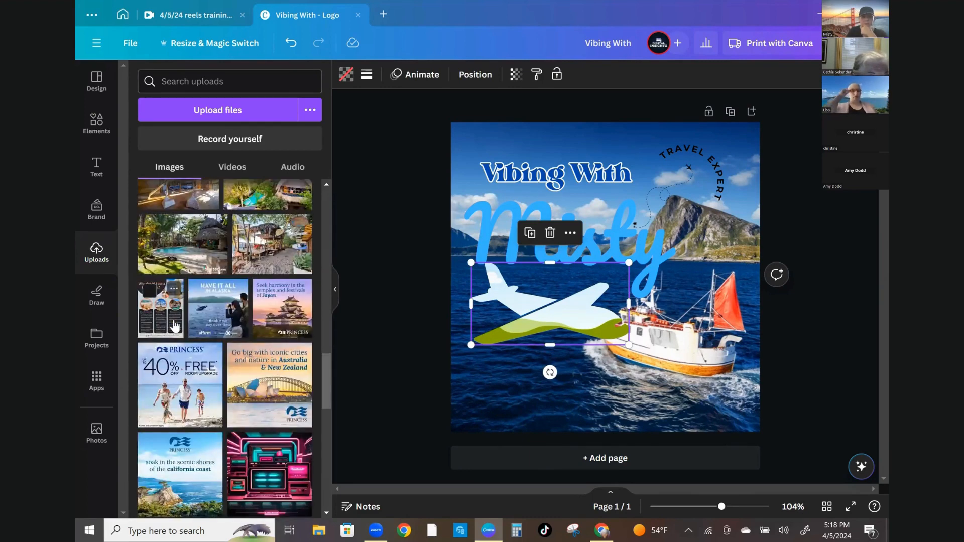
{"action": "scroll", "coordinate": [175, 326], "scroll_direction": "down", "scroll_amount": 3}
{"action": "scroll", "coordinate": [174, 327], "scroll_direction": "down", "scroll_amount": 2}
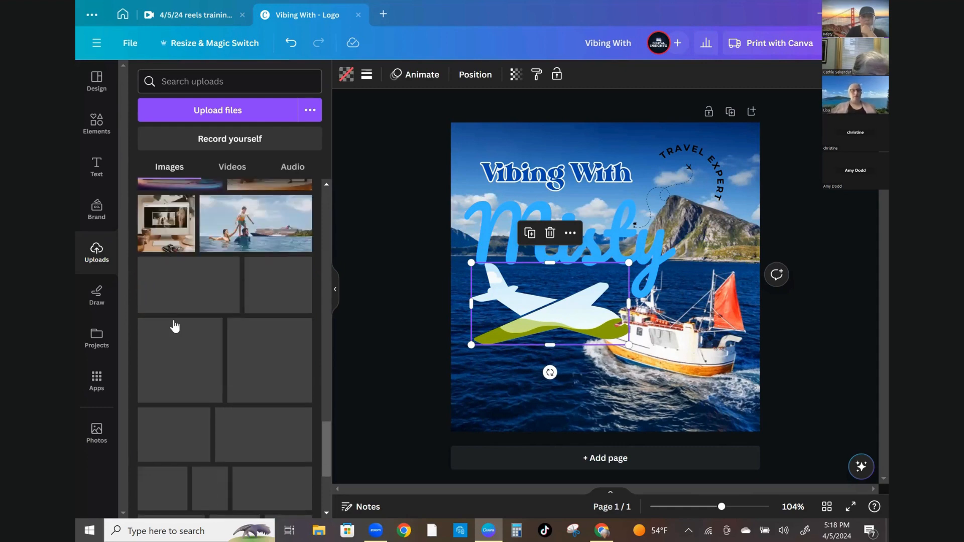
{"action": "scroll", "coordinate": [175, 326], "scroll_direction": "down", "scroll_amount": 3}
{"action": "scroll", "coordinate": [175, 326], "scroll_direction": "down", "scroll_amount": 3}
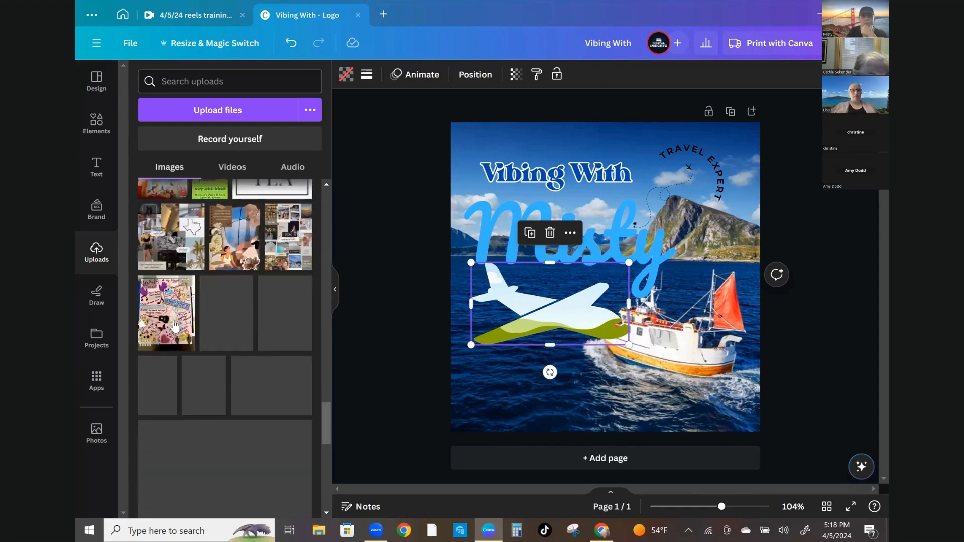
{"action": "scroll", "coordinate": [174, 326], "scroll_direction": "up", "scroll_amount": 1}
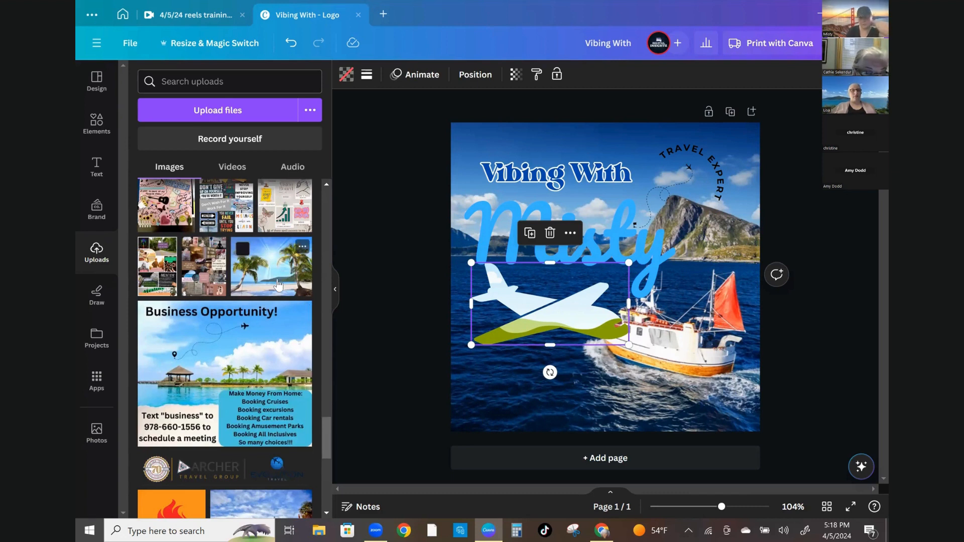
{"action": "left_click_drag", "start_coordinate": [278, 284], "coordinate": [583, 313]}
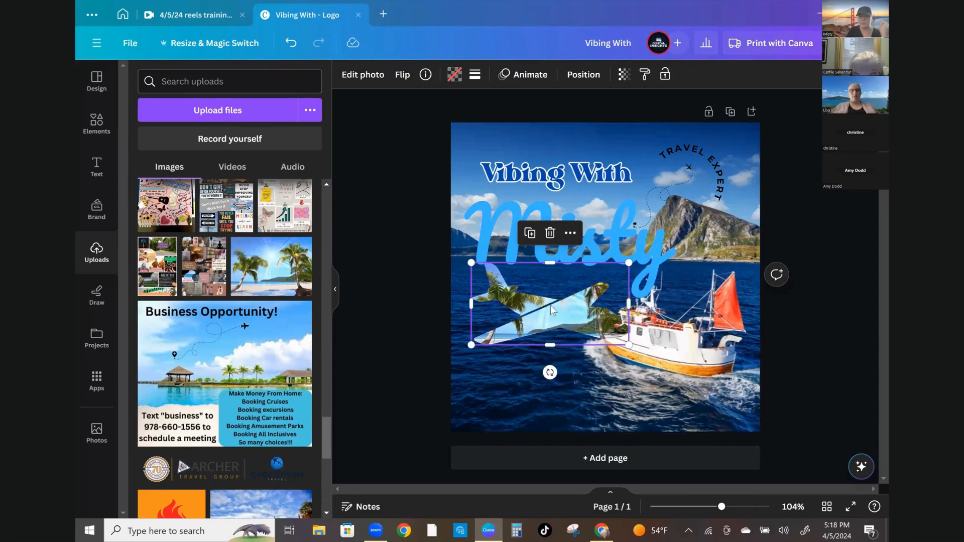
Nudge the airplane frame up and reposition the palm photo inside it
{"action": "left_click_drag", "start_coordinate": [551, 305], "coordinate": [540, 295]}
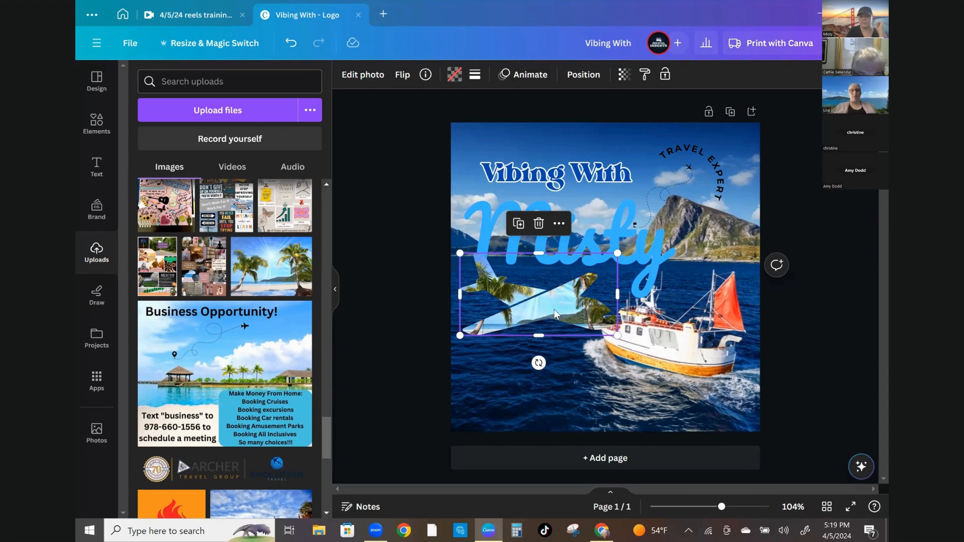
{"action": "double_click", "coordinate": [572, 288]}
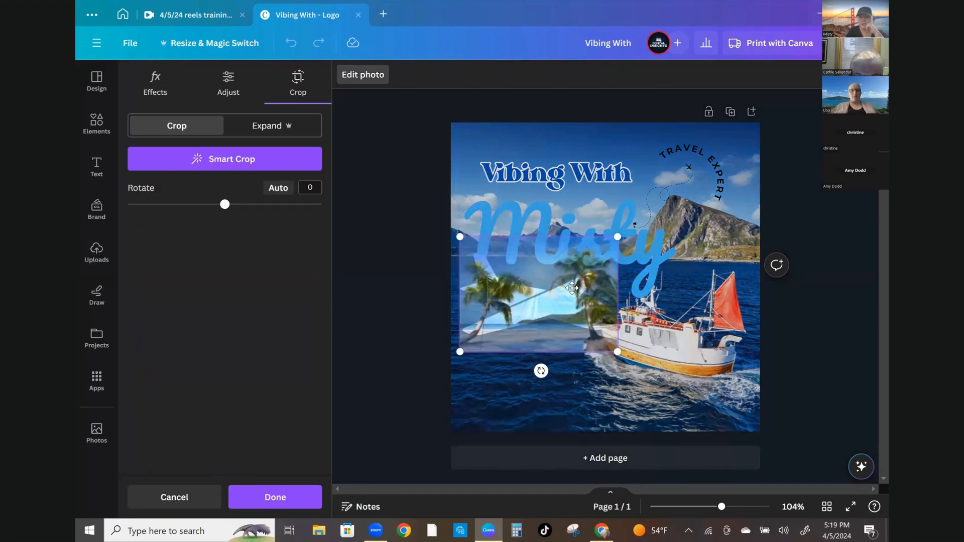
{"action": "left_click_drag", "start_coordinate": [547, 314], "coordinate": [565, 385]}
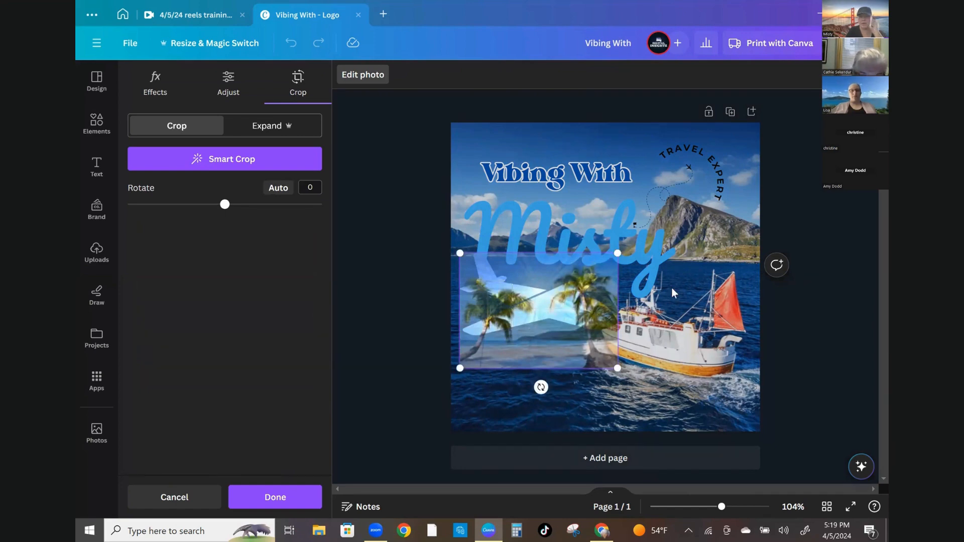
{"action": "double_click", "coordinate": [567, 345]}
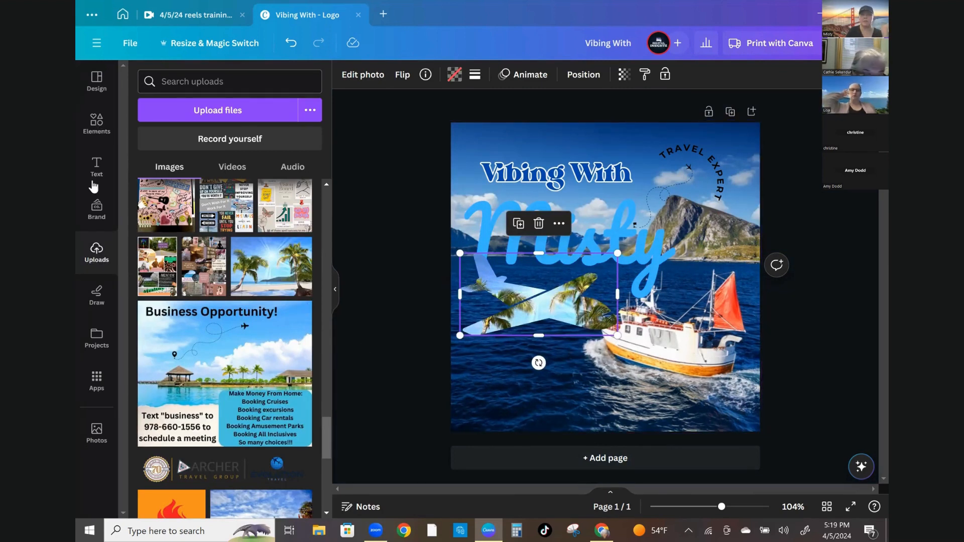
Browse all frames and add a phone-shaped frame to the blank second page
{"action": "left_click", "coordinate": [95, 132]}
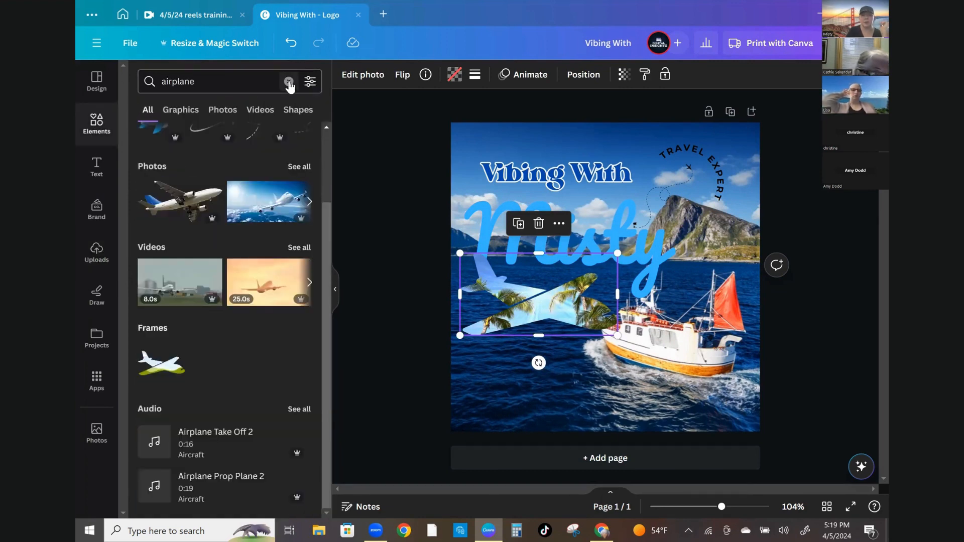
{"action": "left_click", "coordinate": [289, 83]}
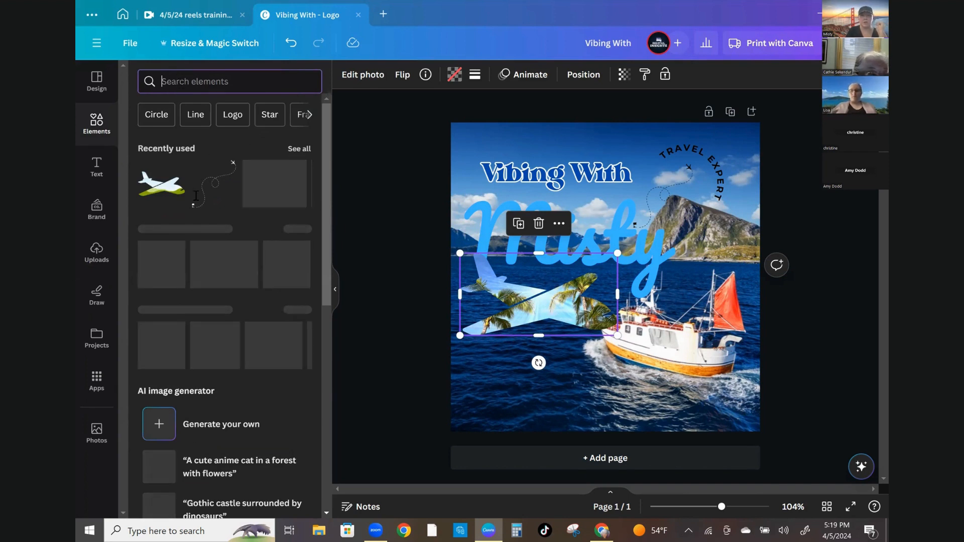
{"action": "scroll", "coordinate": [183, 314], "scroll_direction": "down", "scroll_amount": 3}
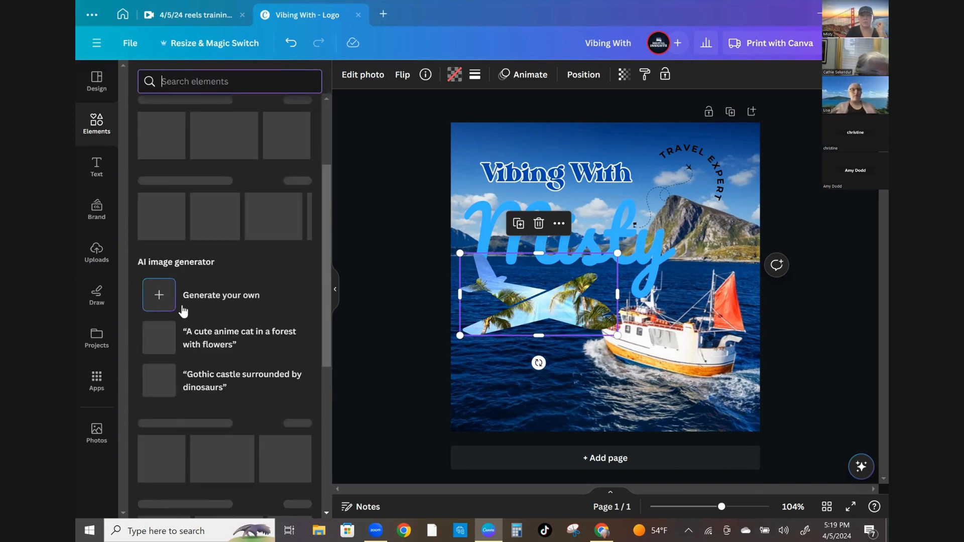
{"action": "scroll", "coordinate": [181, 304], "scroll_direction": "down", "scroll_amount": 5}
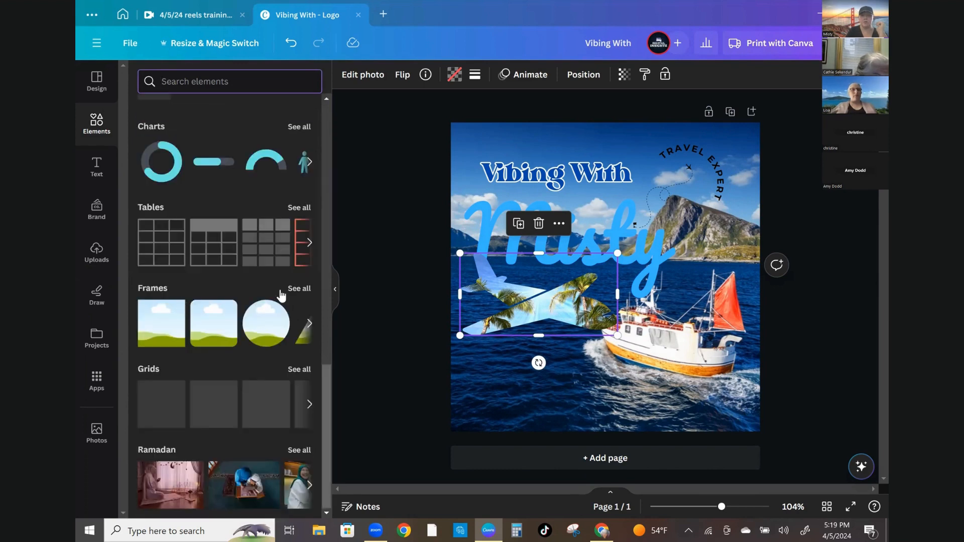
{"action": "left_click", "coordinate": [300, 289]}
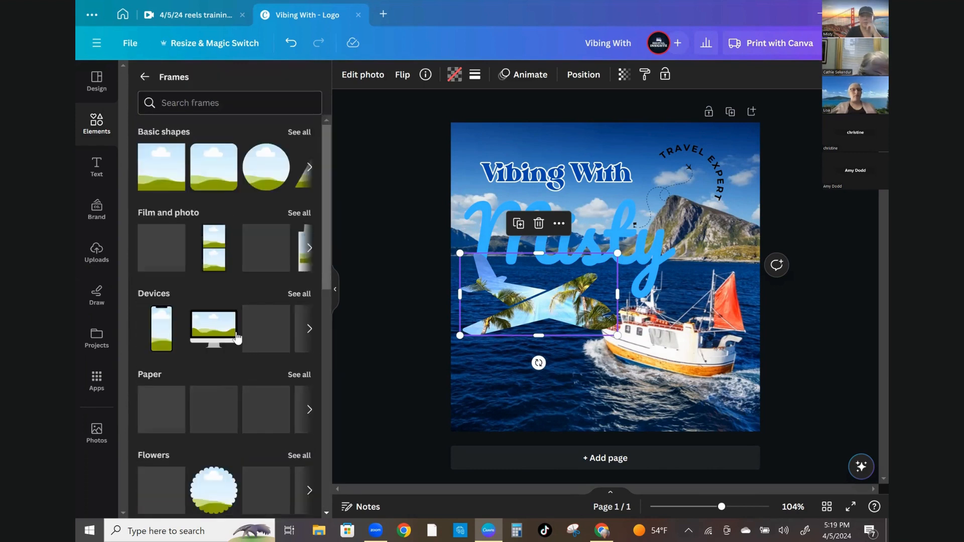
{"action": "scroll", "coordinate": [236, 333], "scroll_direction": "down", "scroll_amount": 1}
{"action": "scroll", "coordinate": [236, 333], "scroll_direction": "down", "scroll_amount": 5}
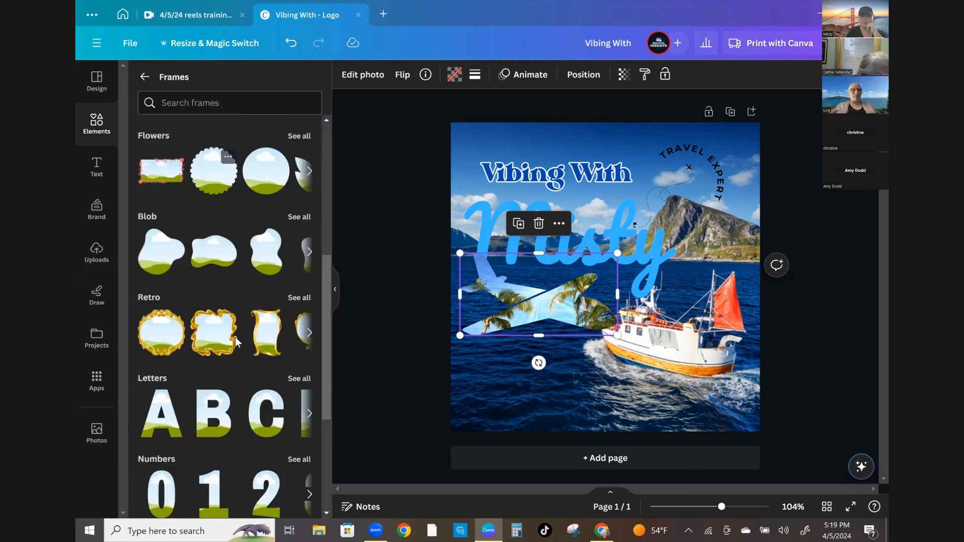
{"action": "scroll", "coordinate": [236, 344], "scroll_direction": "down", "scroll_amount": 4}
{"action": "scroll", "coordinate": [236, 347], "scroll_direction": "down", "scroll_amount": 5}
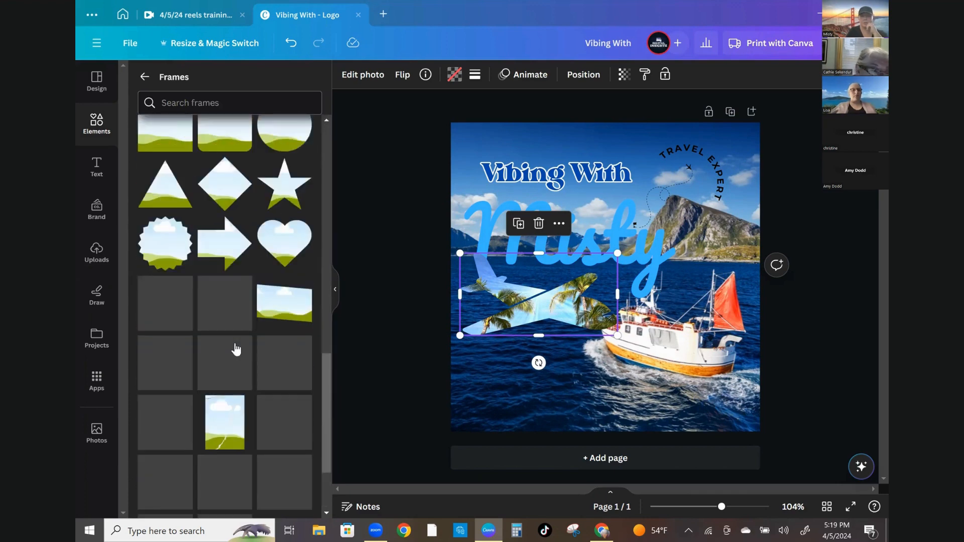
{"action": "scroll", "coordinate": [236, 348], "scroll_direction": "down", "scroll_amount": 2}
{"action": "scroll", "coordinate": [236, 349], "scroll_direction": "down", "scroll_amount": 5}
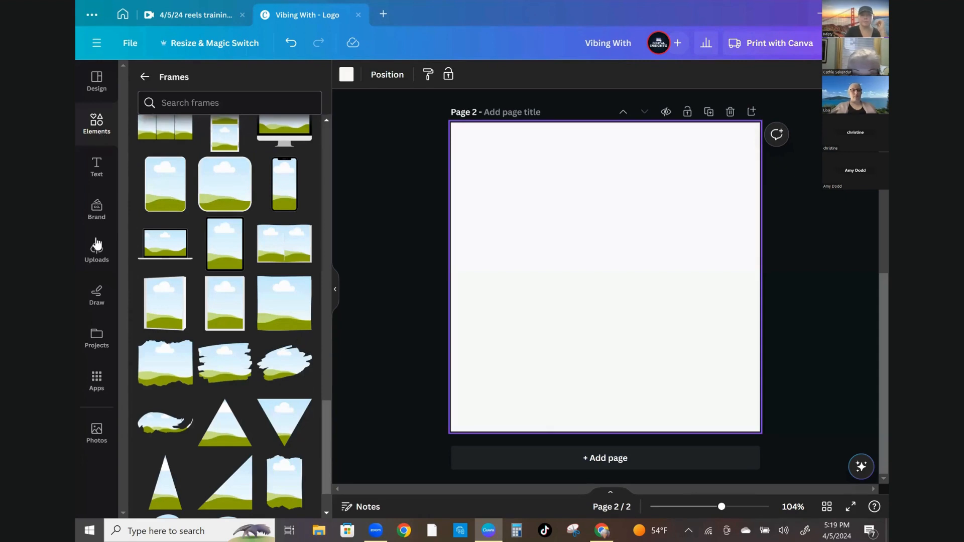
{"action": "left_click", "coordinate": [284, 196]}
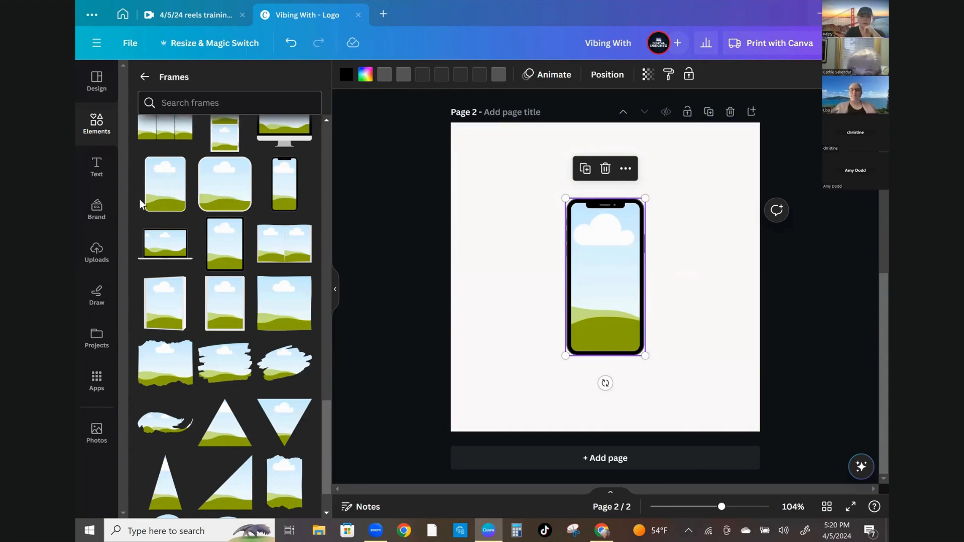
Fill the phone frame on the second page with the palm-tree beach photo from the uploads
{"action": "left_click", "coordinate": [96, 257]}
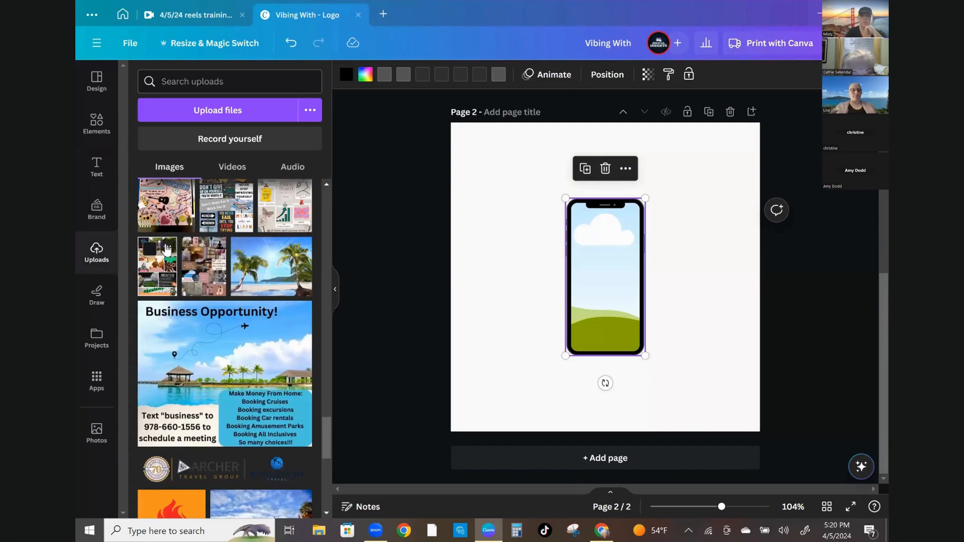
{"action": "left_click_drag", "start_coordinate": [474, 271], "coordinate": [602, 272]}
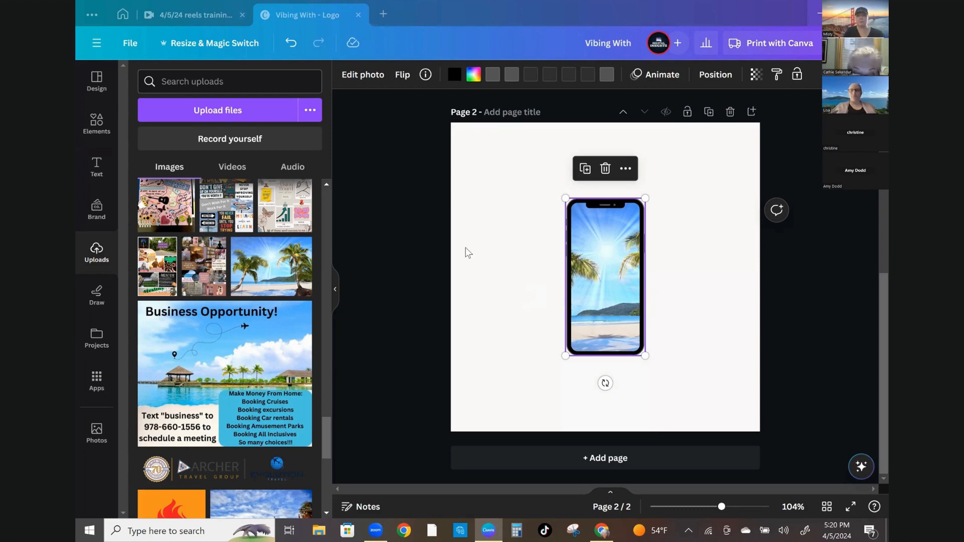
Set the second page's background colour, trying several photo colours before choosing the blue-to-purple gradient
{"action": "left_click", "coordinate": [485, 141]}
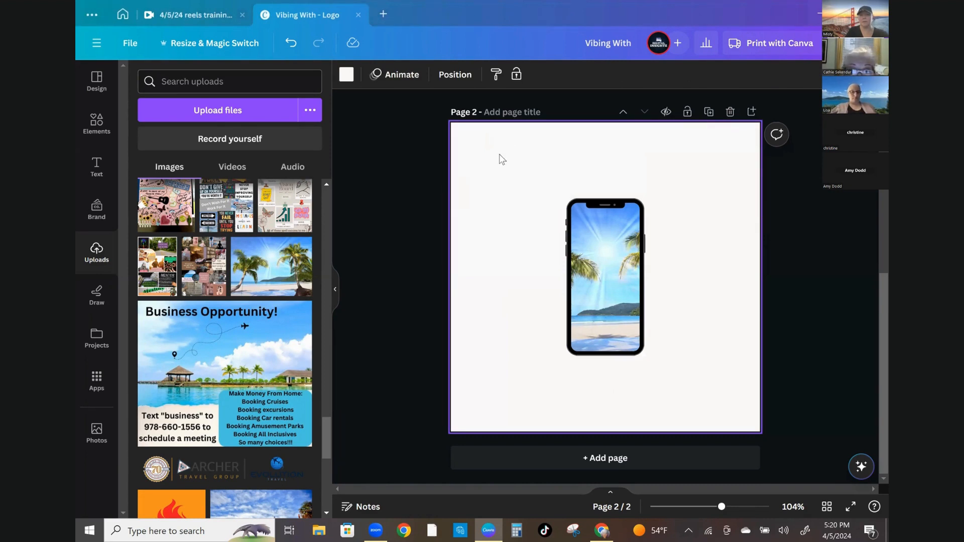
{"action": "left_click", "coordinate": [346, 77]}
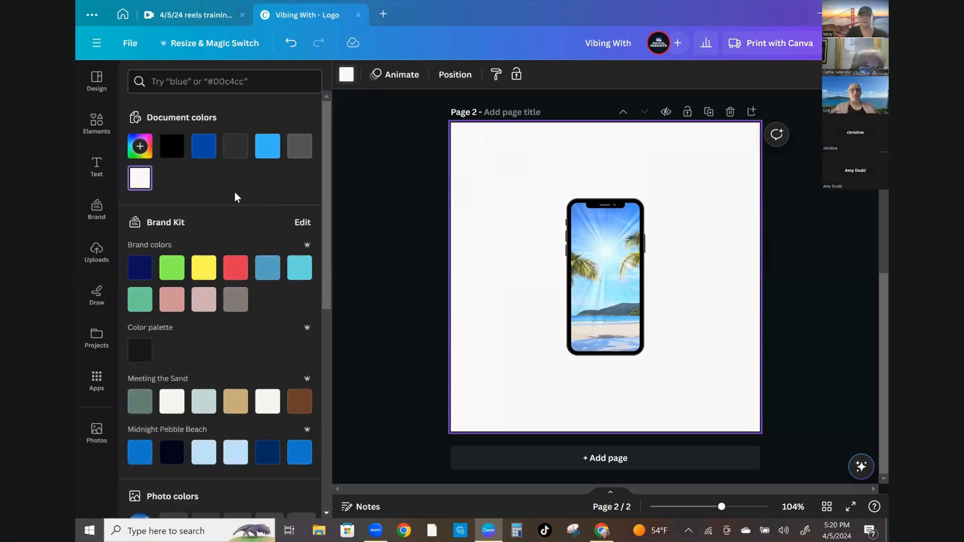
{"action": "scroll", "coordinate": [216, 241], "scroll_direction": "down", "scroll_amount": 7}
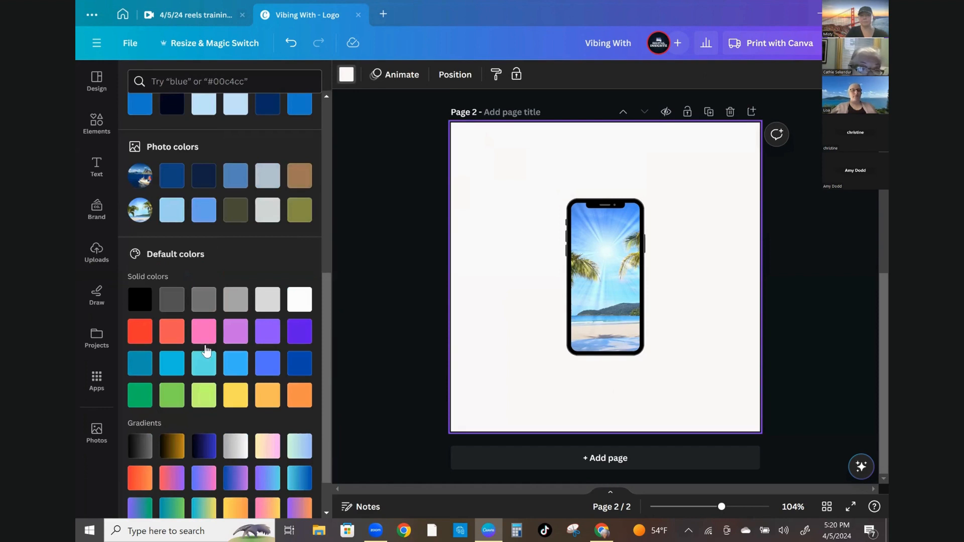
{"action": "scroll", "coordinate": [201, 322], "scroll_direction": "down", "scroll_amount": 1}
{"action": "scroll", "coordinate": [200, 315], "scroll_direction": "up", "scroll_amount": 1}
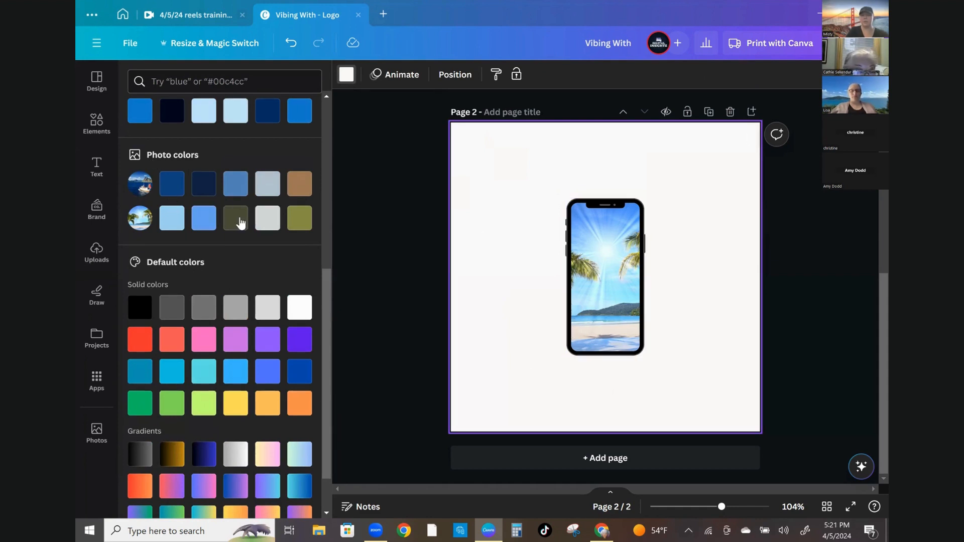
{"action": "left_click", "coordinate": [240, 221]}
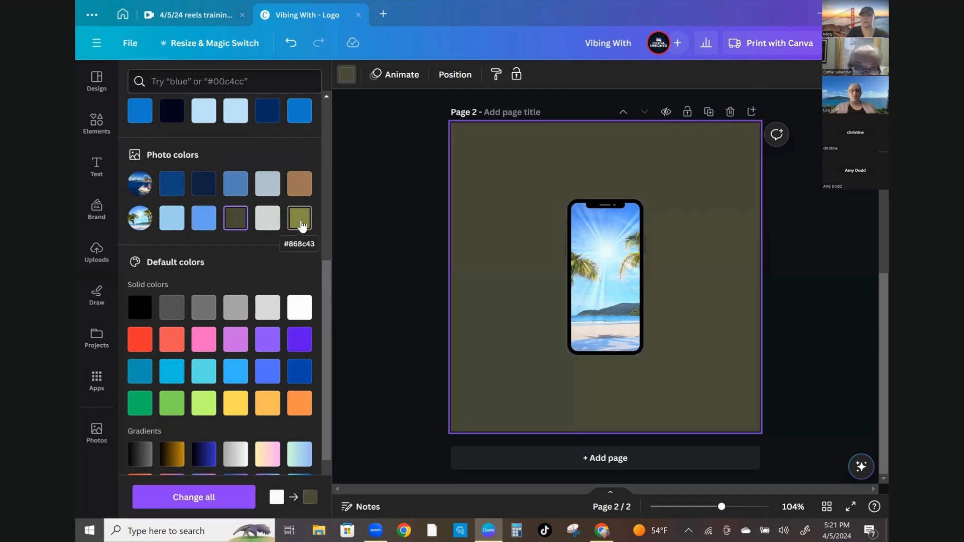
{"action": "left_click", "coordinate": [302, 226]}
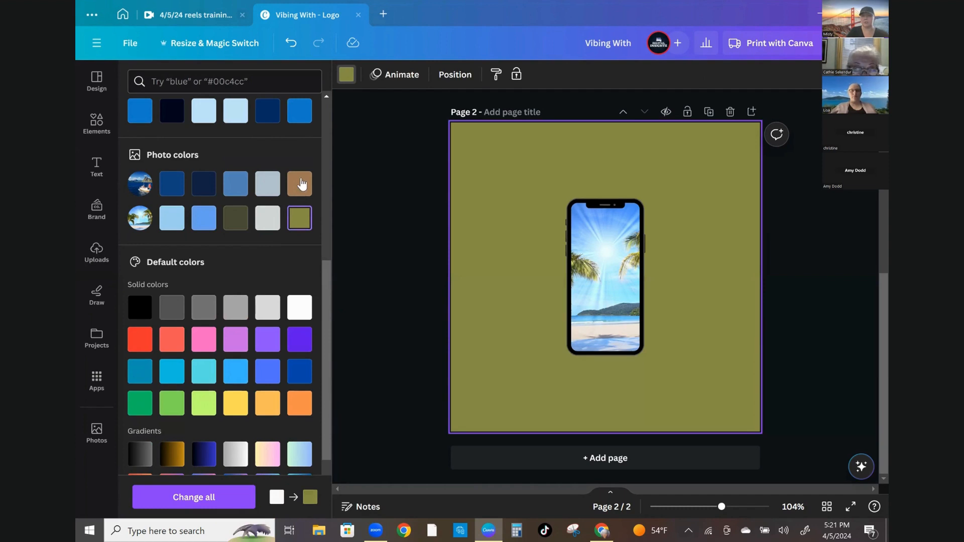
{"action": "left_click", "coordinate": [302, 185]}
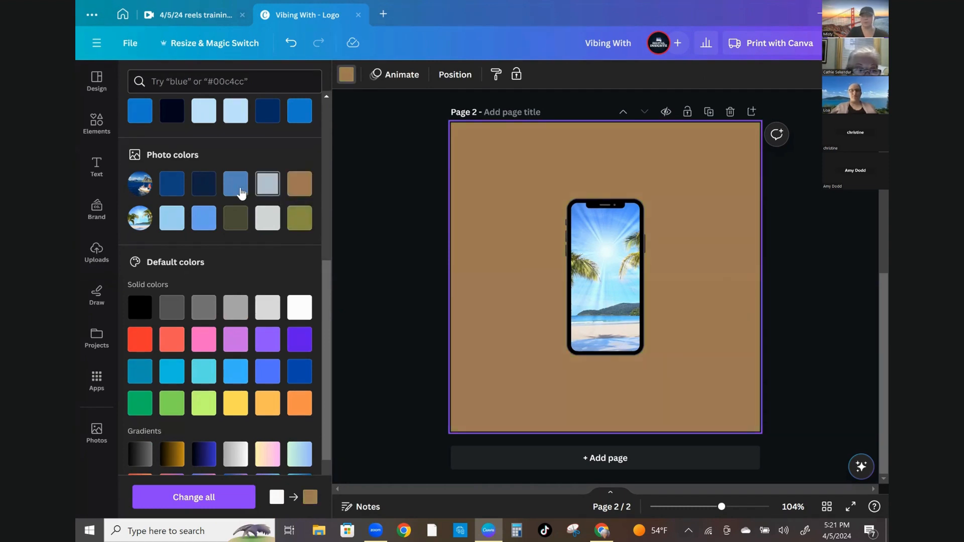
{"action": "left_click", "coordinate": [241, 191]}
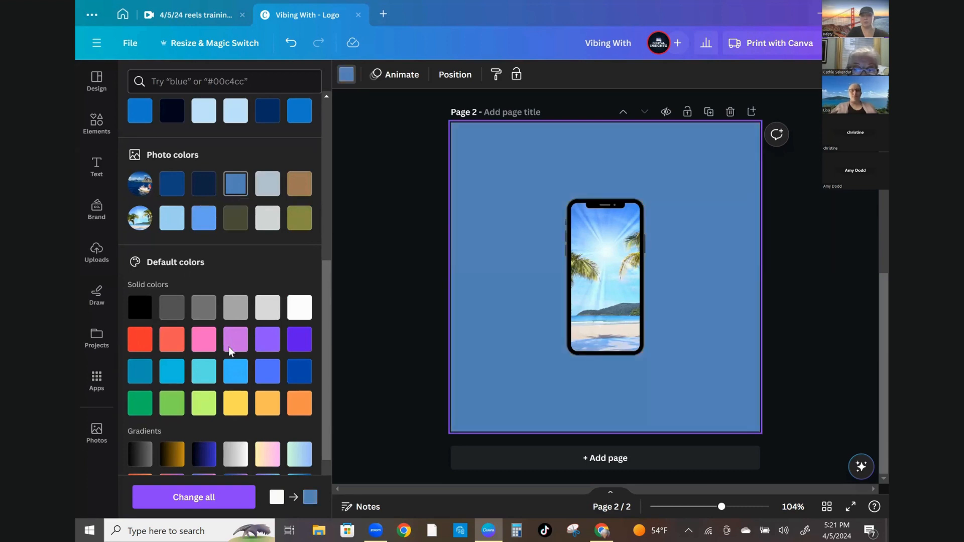
{"action": "scroll", "coordinate": [231, 356], "scroll_direction": "down", "scroll_amount": 2}
{"action": "left_click", "coordinate": [265, 246]}
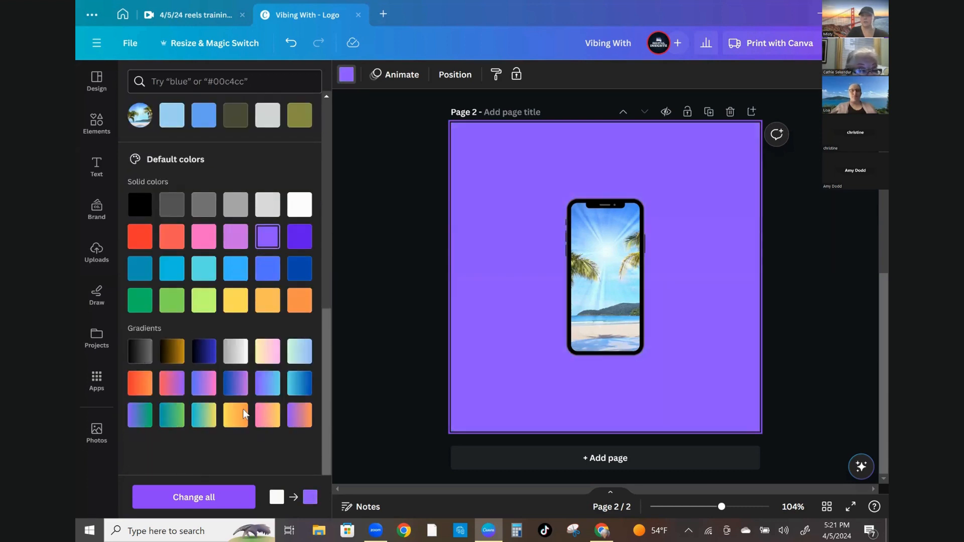
{"action": "left_click", "coordinate": [237, 391]}
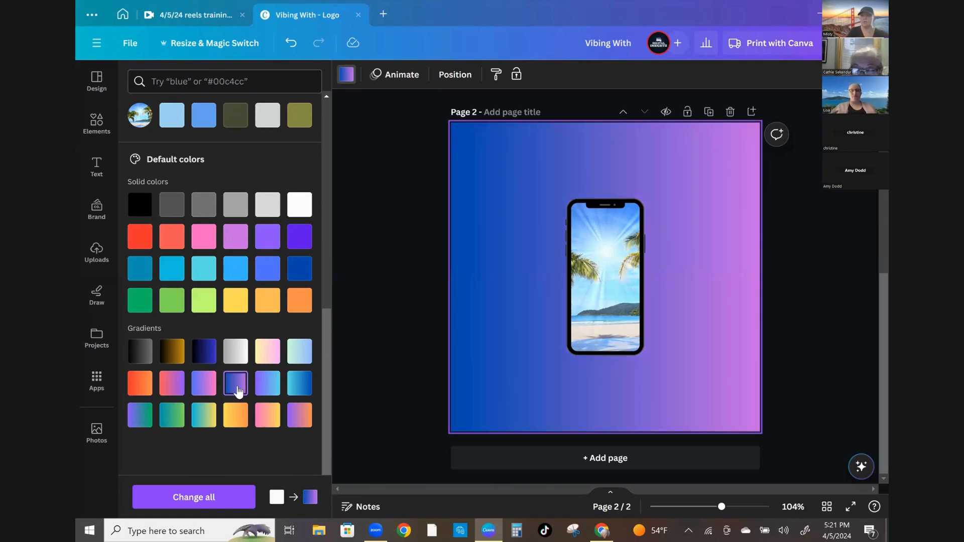
Delete the boat photo background on the first page and apply the same blue-to-purple gradient background
{"action": "scroll", "coordinate": [675, 168], "scroll_direction": "up", "scroll_amount": 5}
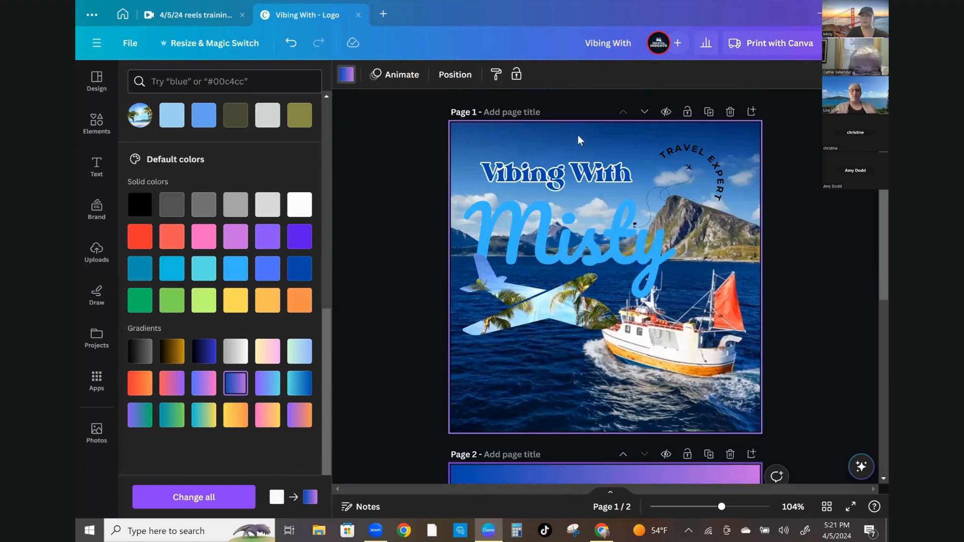
{"action": "left_click", "coordinate": [578, 140]}
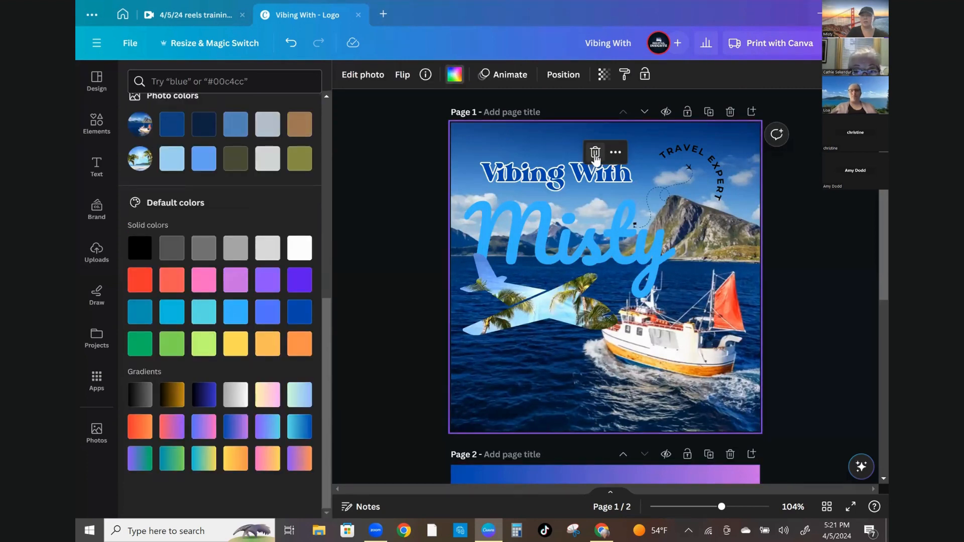
{"action": "left_click", "coordinate": [595, 153]}
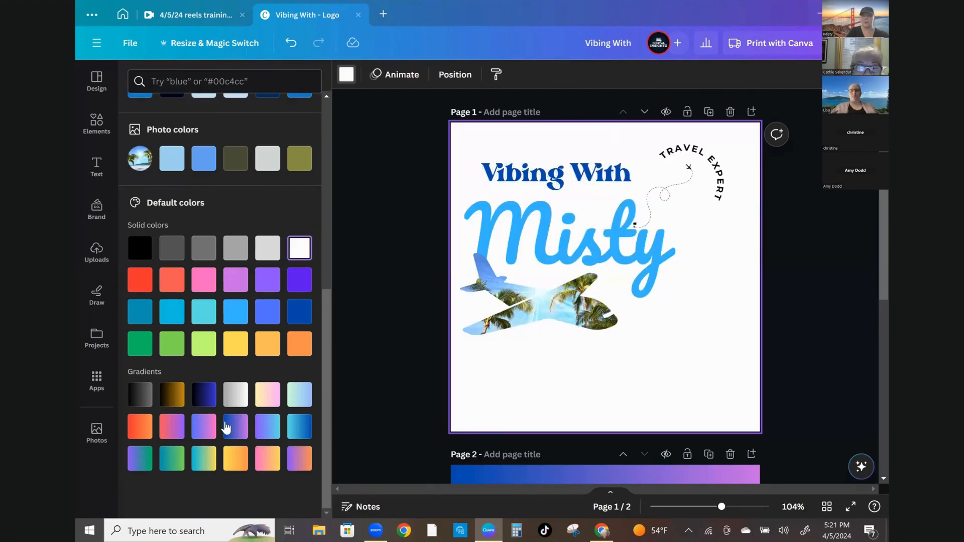
{"action": "left_click", "coordinate": [229, 425]}
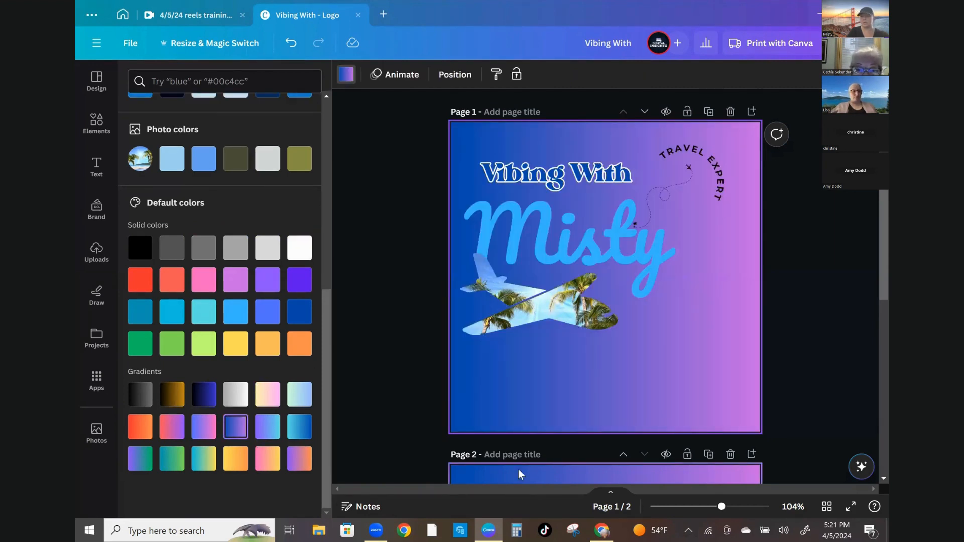